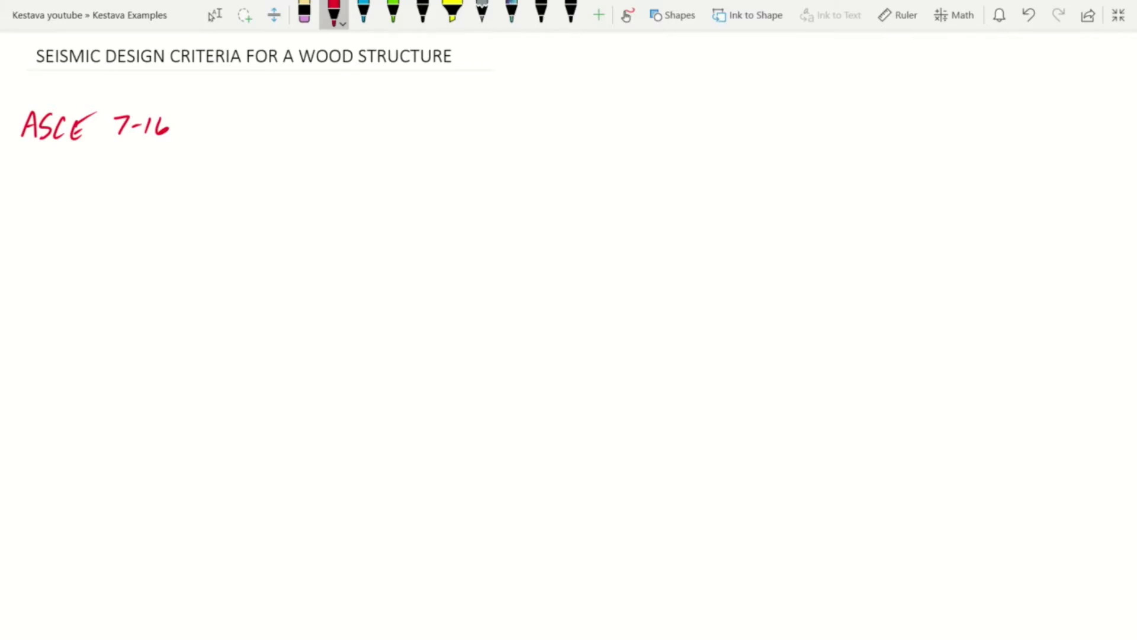
Handwrite the site location "LONGVIEW WA" in red ink below the ASCE 7-16 note
left_click(215, 14)
left_click_drag(15, 202, 185, 217)
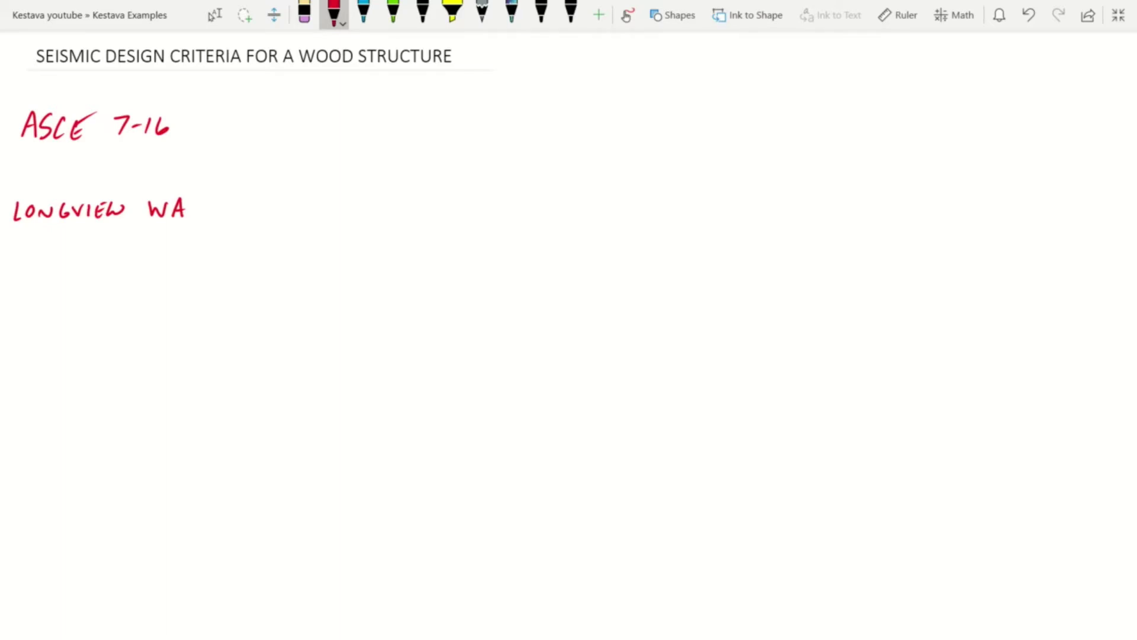
key("ctrl+v")
Sketch a house elevation in red ink beside the notes, with a rectangular wall section and a gable roof
left_click(214, 15)
mouse_move(555, 276)
left_mouse_down()
mouse_move(555, 310)
mouse_move(715, 305)
left_mouse_up()
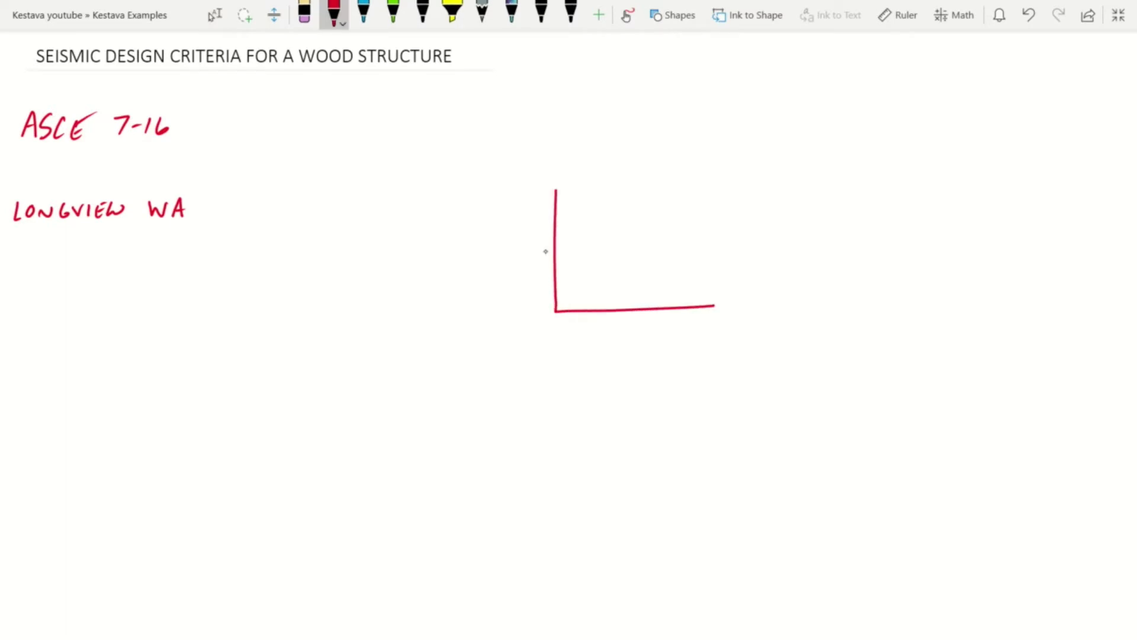
mouse_move(556, 190)
left_mouse_down()
mouse_move(708, 185)
mouse_move(715, 310)
left_mouse_up()
mouse_move(554, 191)
left_mouse_down()
mouse_move(638, 99)
mouse_move(709, 185)
left_mouse_up()
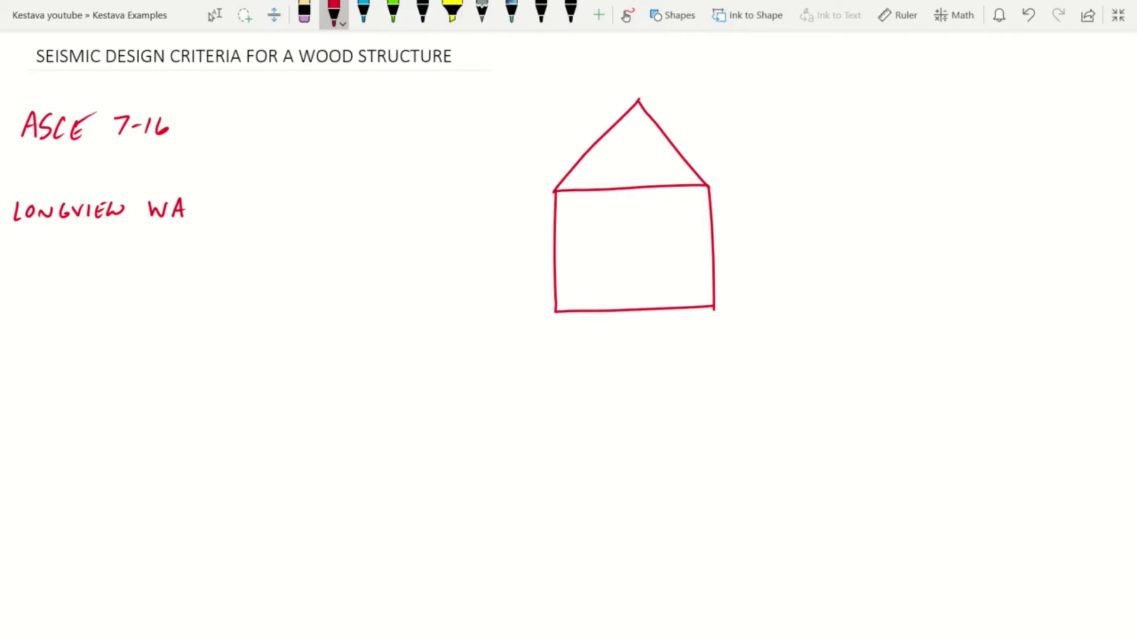
Draw vertical dimension lines with end ticks beside the house for the wall height and the roof height
mouse_move(753, 186)
left_mouse_down()
mouse_move(752, 314)
mouse_move(767, 304)
mouse_move(742, 316)
mouse_move(751, 185)
mouse_move(768, 183)
mouse_move(743, 196)
left_mouse_up()
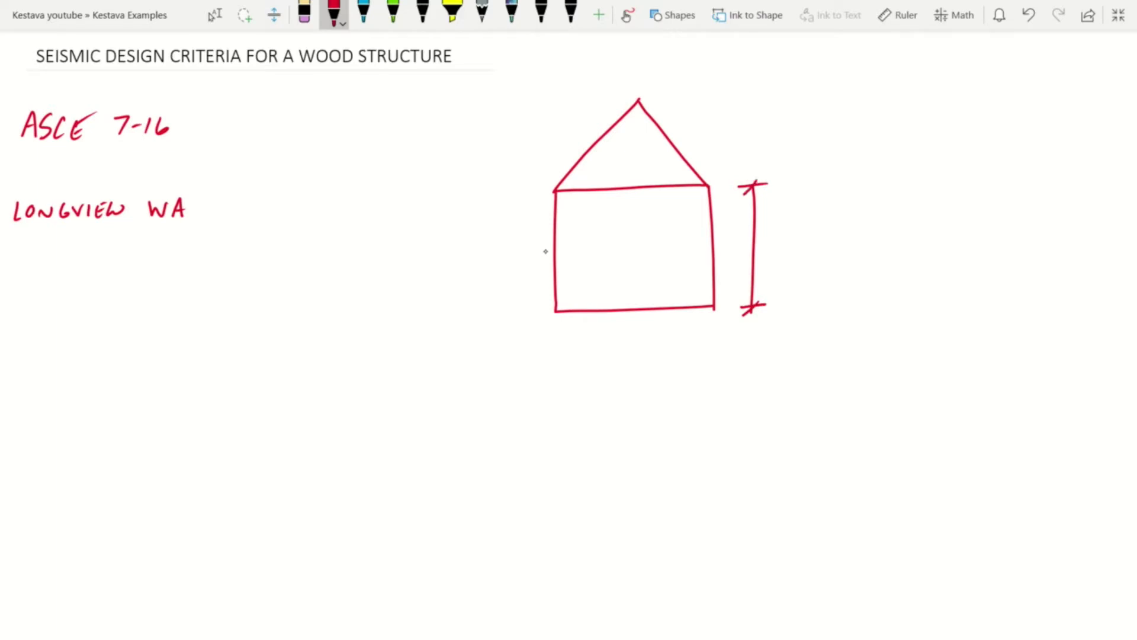
left_click_drag(749, 100, 753, 185)
mouse_move(736, 104)
left_mouse_down()
mouse_move(755, 99)
mouse_move(743, 112)
left_mouse_up()
Label the wall height dimension 10ft and the roof height dimension 12ft
mouse_move(768, 242)
left_mouse_down()
mouse_move(769, 252)
mouse_move(777, 240)
left_mouse_up()
mouse_move(786, 251)
left_mouse_down()
mouse_move(793, 236)
mouse_move(793, 253)
left_mouse_up()
left_click_drag(788, 247, 801, 245)
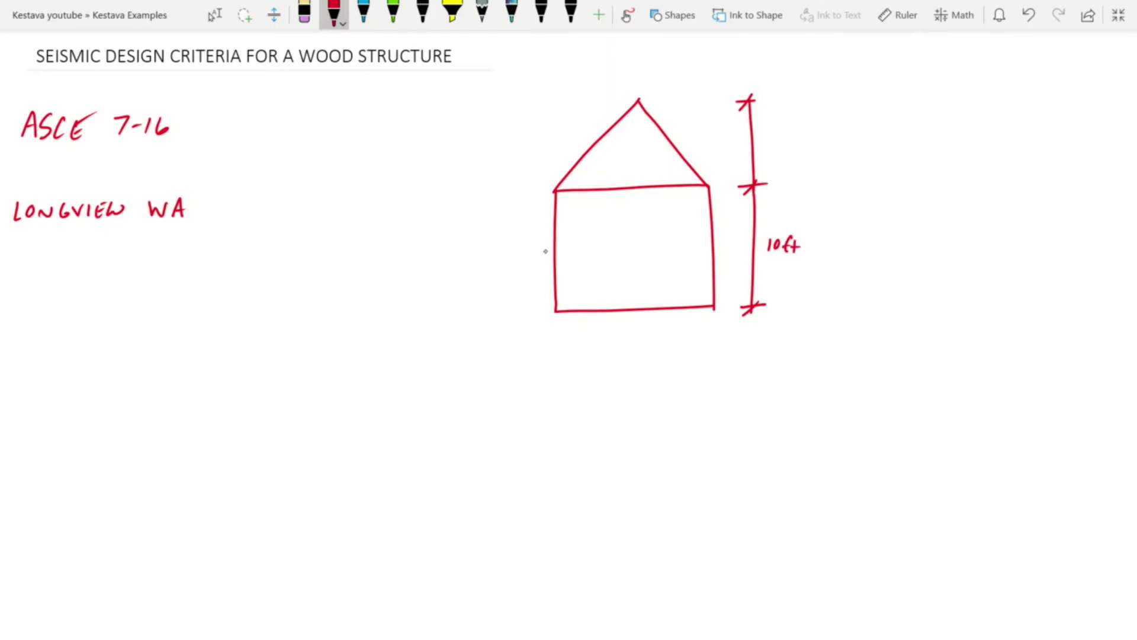
left_click_drag(770, 136, 770, 148)
left_click_drag(773, 138, 786, 151)
mouse_move(797, 135)
left_mouse_down()
mouse_move(796, 152)
mouse_move(809, 143)
left_mouse_up()
Switch to the ASCE 7-16 document in Drawboard PDF and mark Table 1.5-1 on page 4 with a red star and underline
key("Escape")
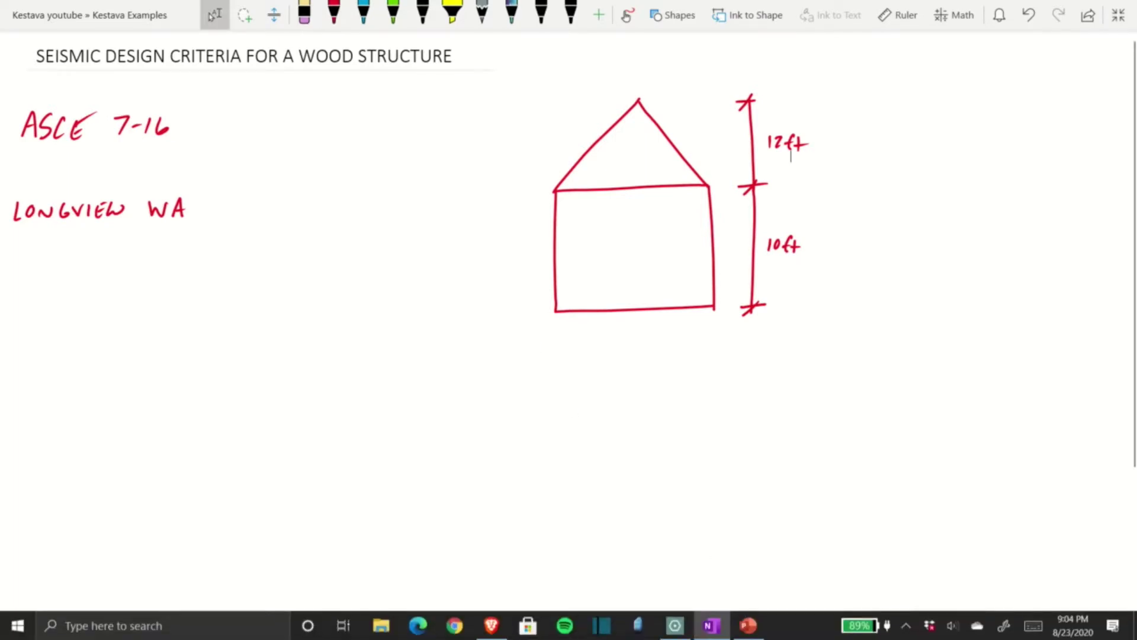
left_click(674, 625)
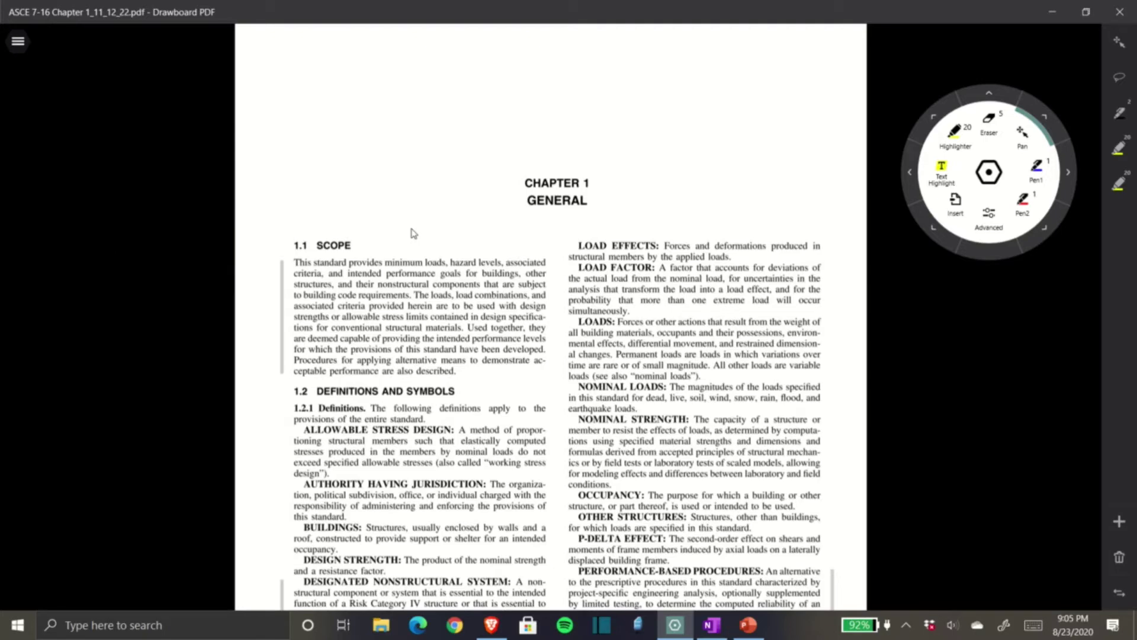
scroll(413, 232, "down", 15)
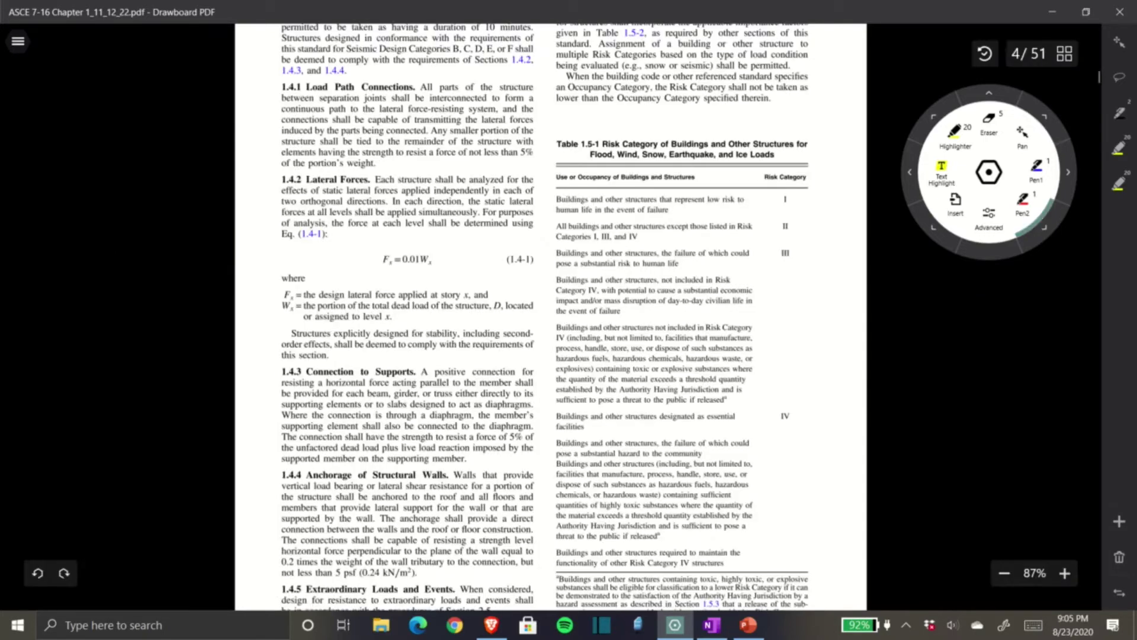
left_click_drag(572, 124, 582, 132)
scroll(601, 296, "up", 6)
scroll(602, 296, "up", 3)
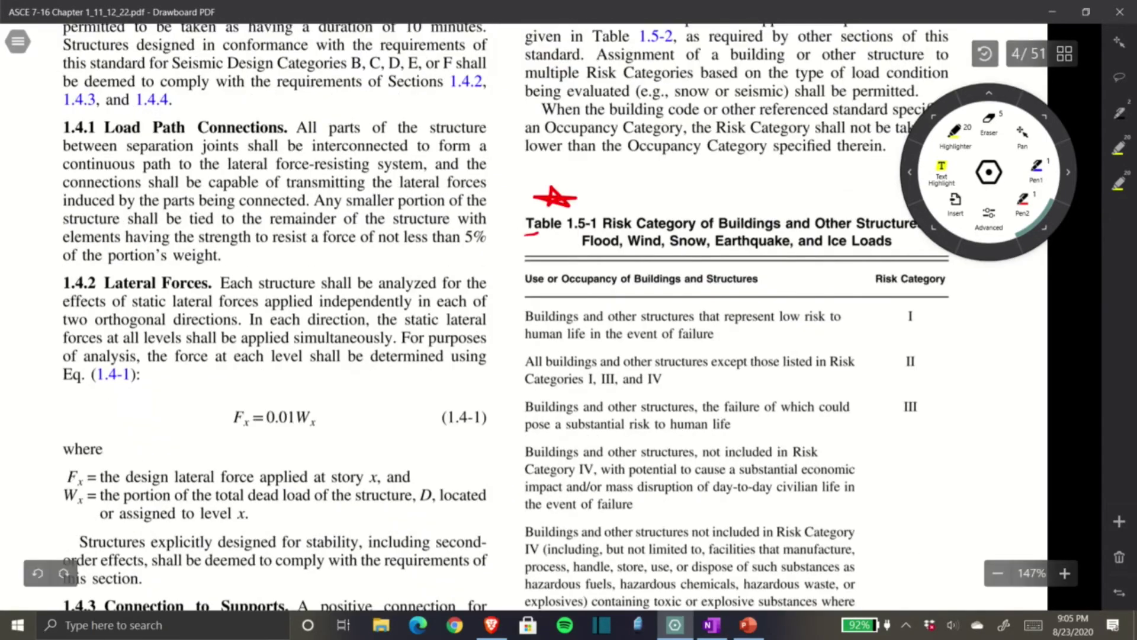
left_click_drag(526, 235, 580, 232)
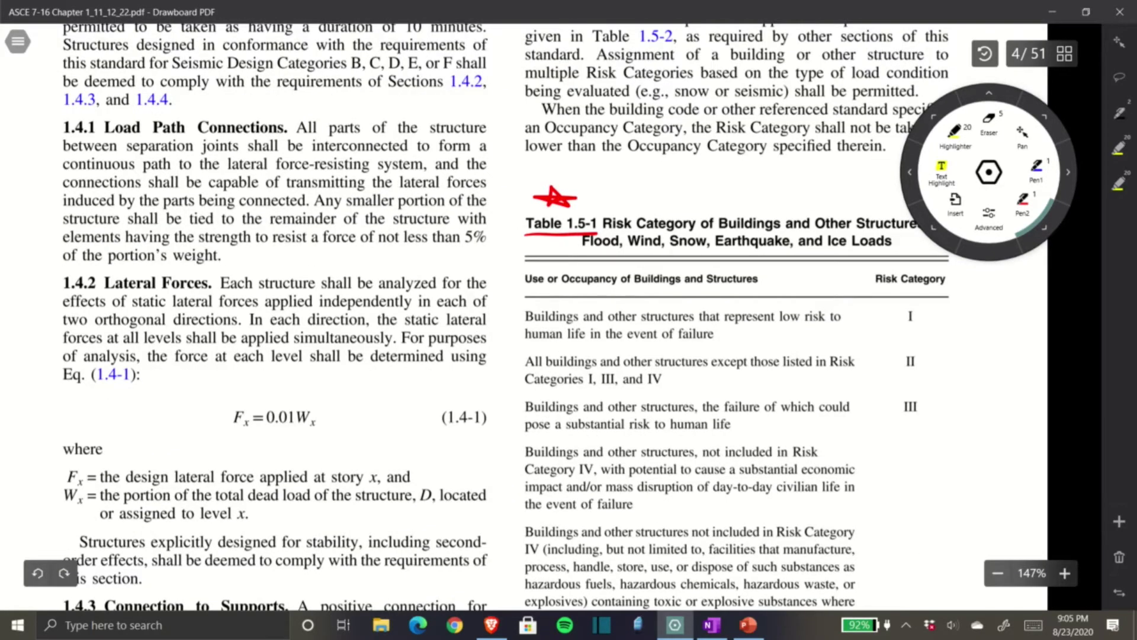
Mark Risk Category I in Table 1.5-1 with a red X
scroll(563, 317, "down", 10)
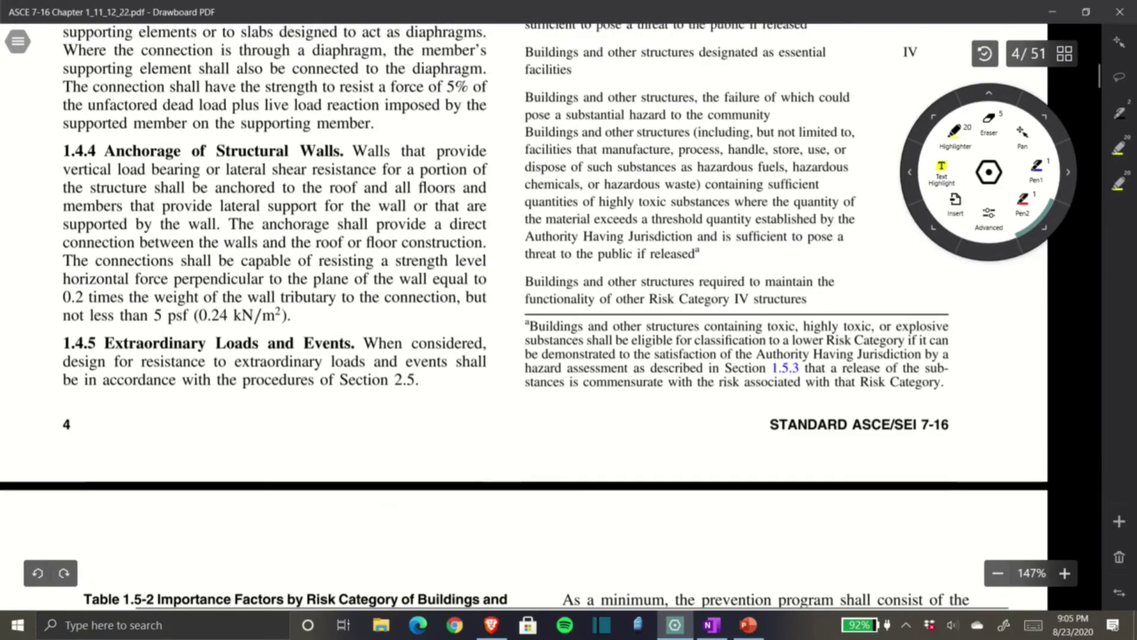
mouse_move(80, 414)
left_mouse_down()
mouse_move(50, 438)
mouse_move(83, 418)
left_mouse_up()
scroll(275, 317, "up", 6)
scroll(507, 317, "up", 3)
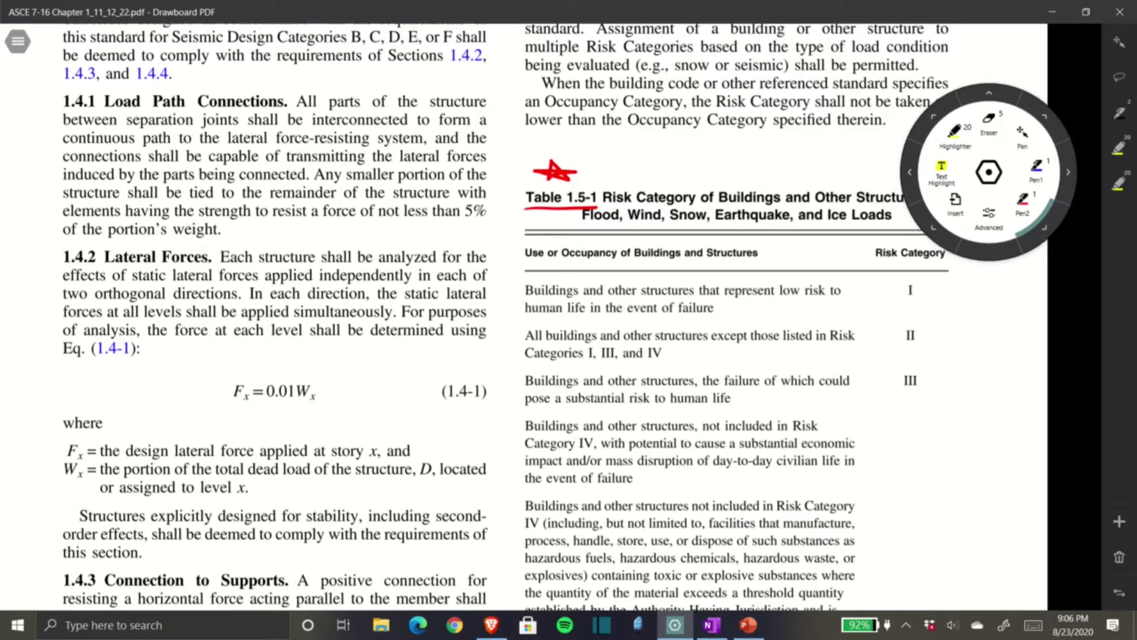
left_click_drag(931, 281, 947, 295)
left_click_drag(947, 281, 931, 294)
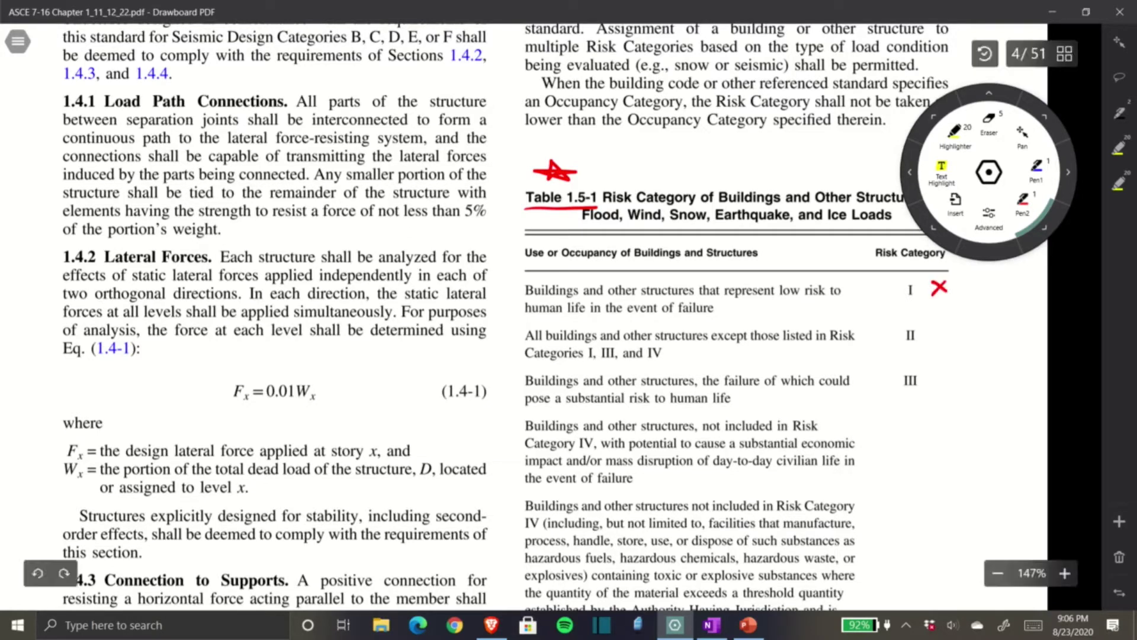
Underline "essential facilities" under Risk Category IV and bracket the descriptions of structures posing a substantial hazard to the community
scroll(582, 317, "down", 2)
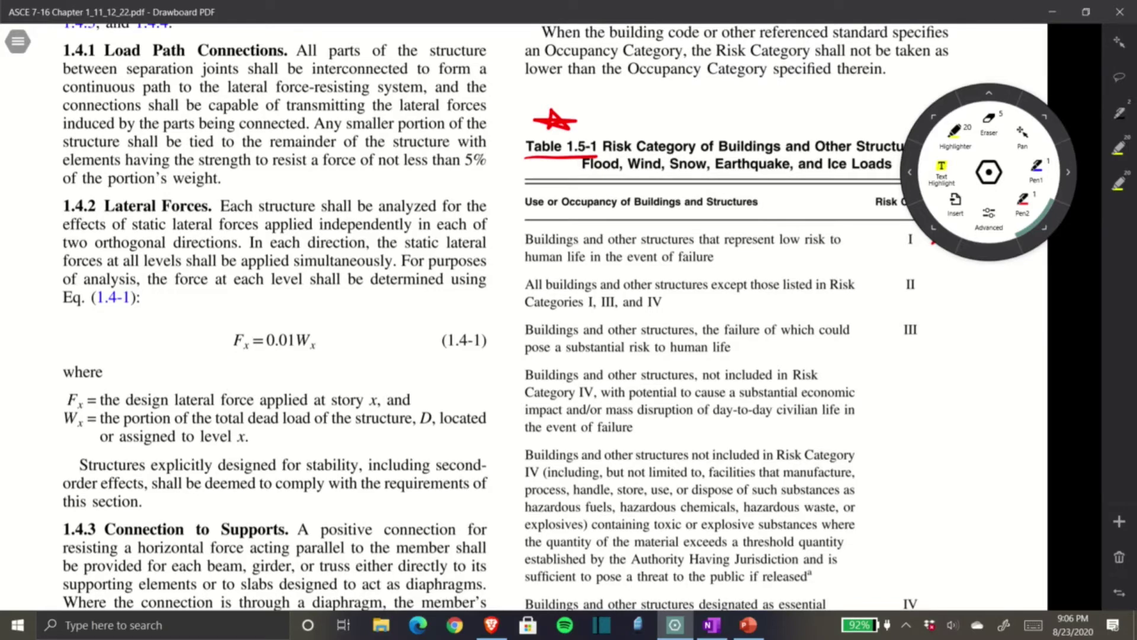
scroll(563, 316, "up", 1)
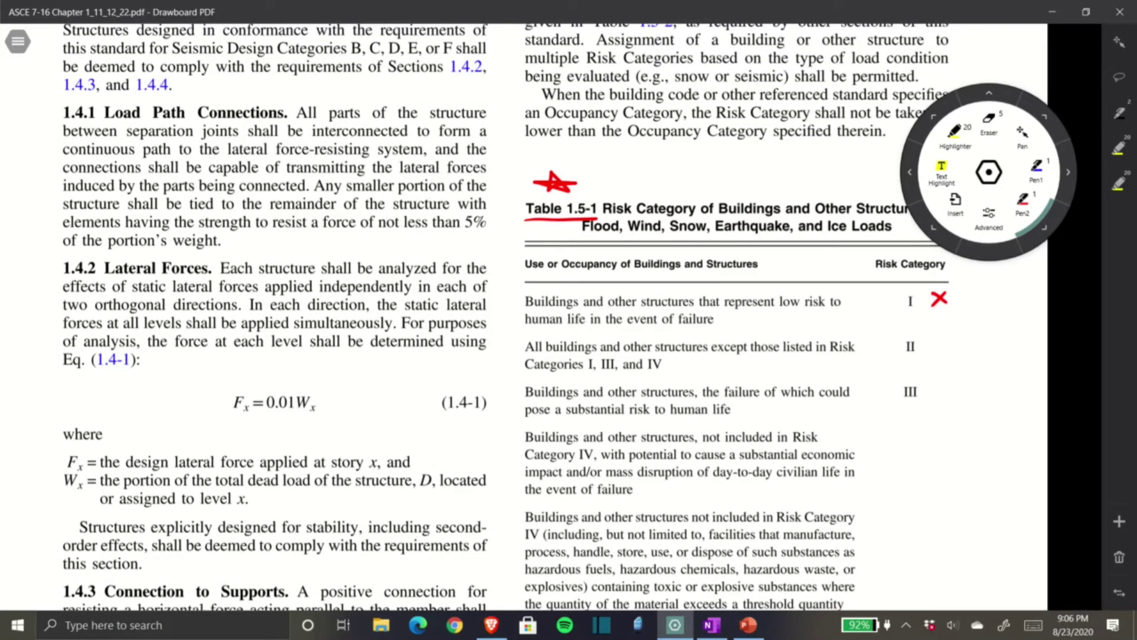
scroll(563, 316, "down", 3)
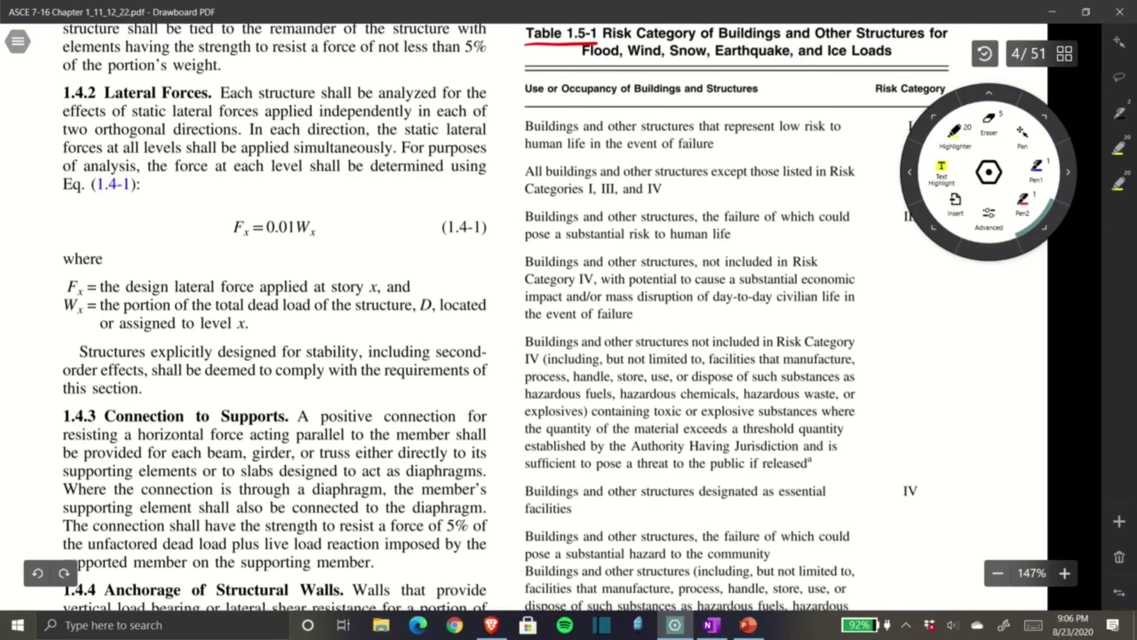
scroll(562, 316, "up", 2)
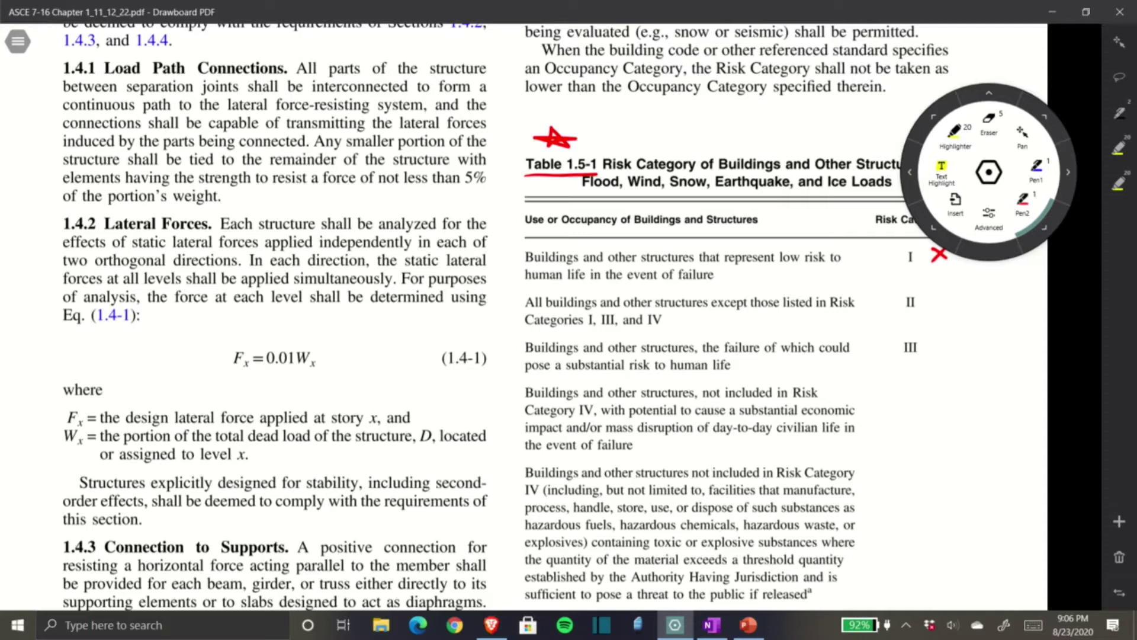
scroll(562, 316, "down", 2)
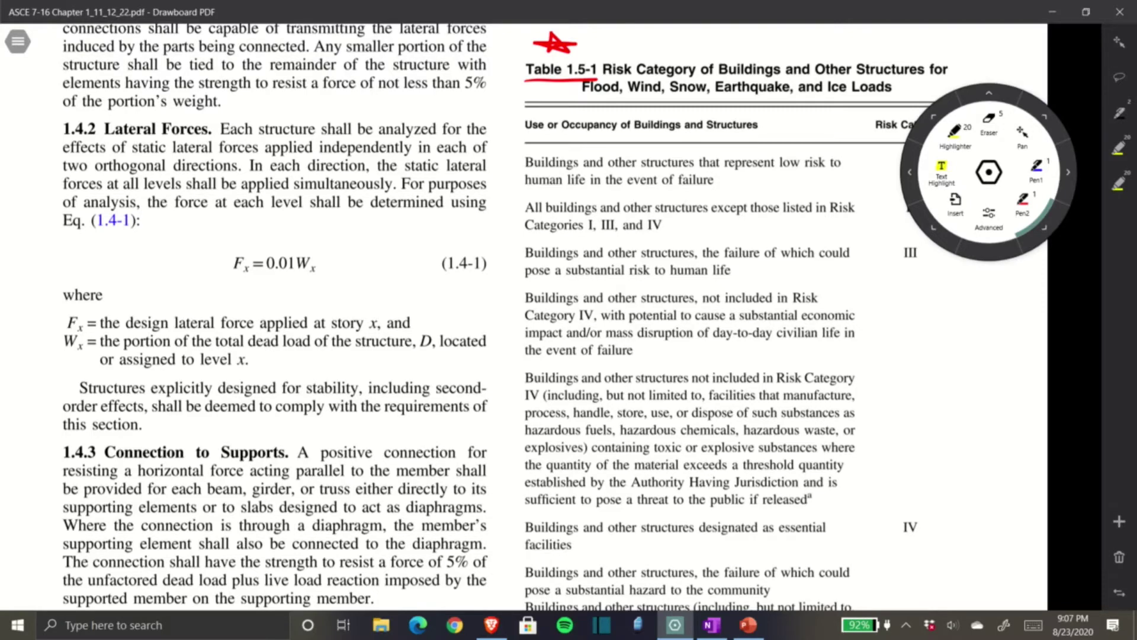
scroll(562, 317, "down", 5)
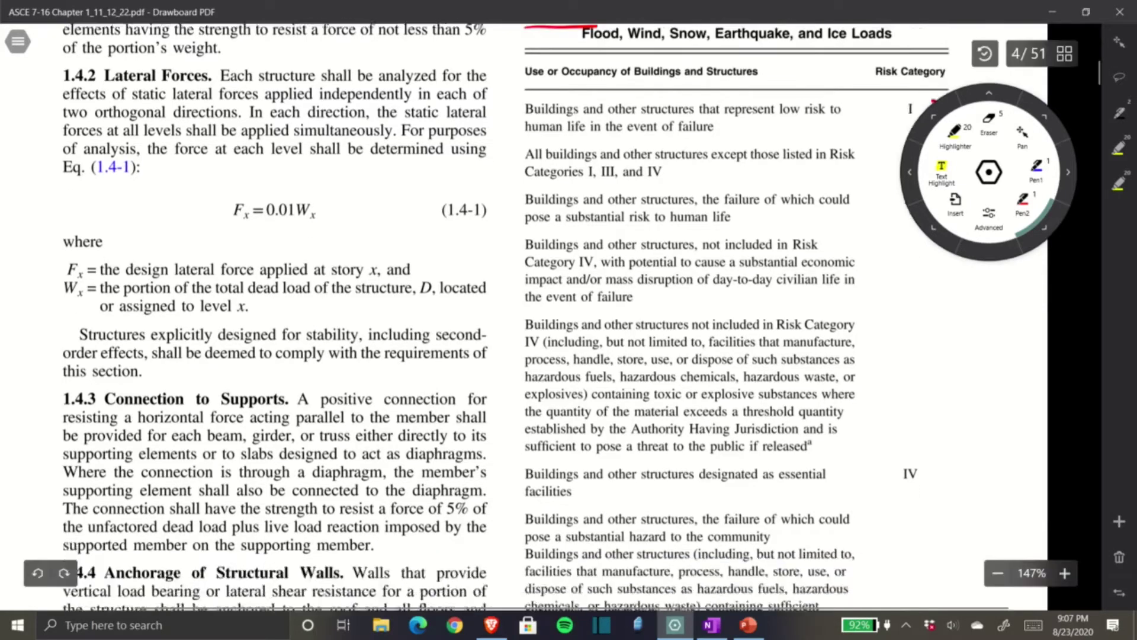
scroll(563, 316, "down", 3)
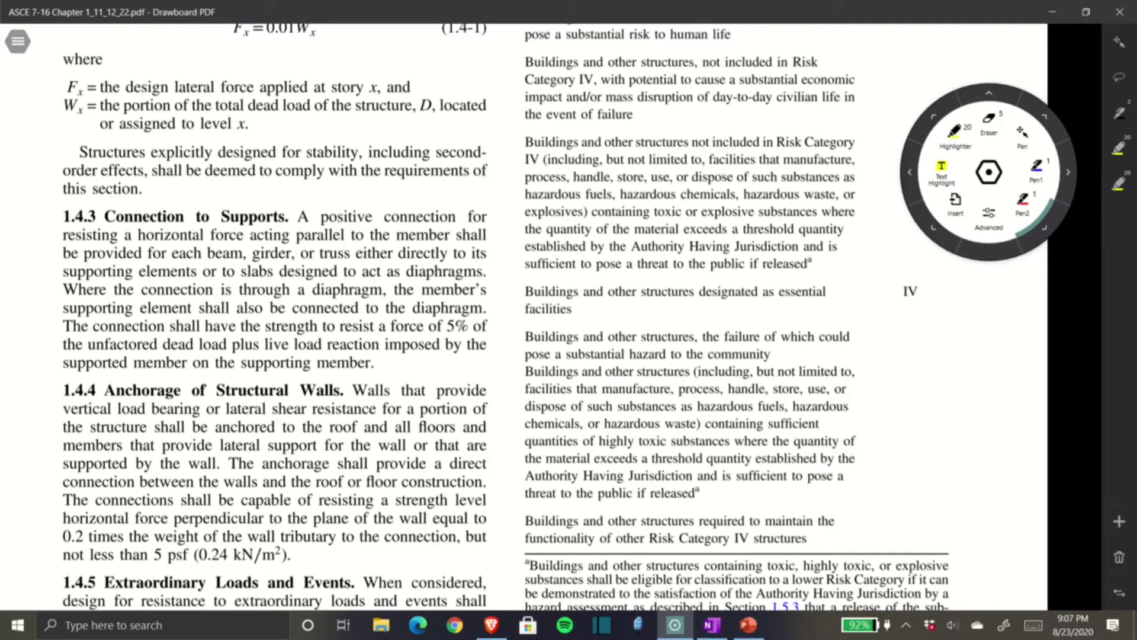
left_click_drag(779, 302, 831, 300)
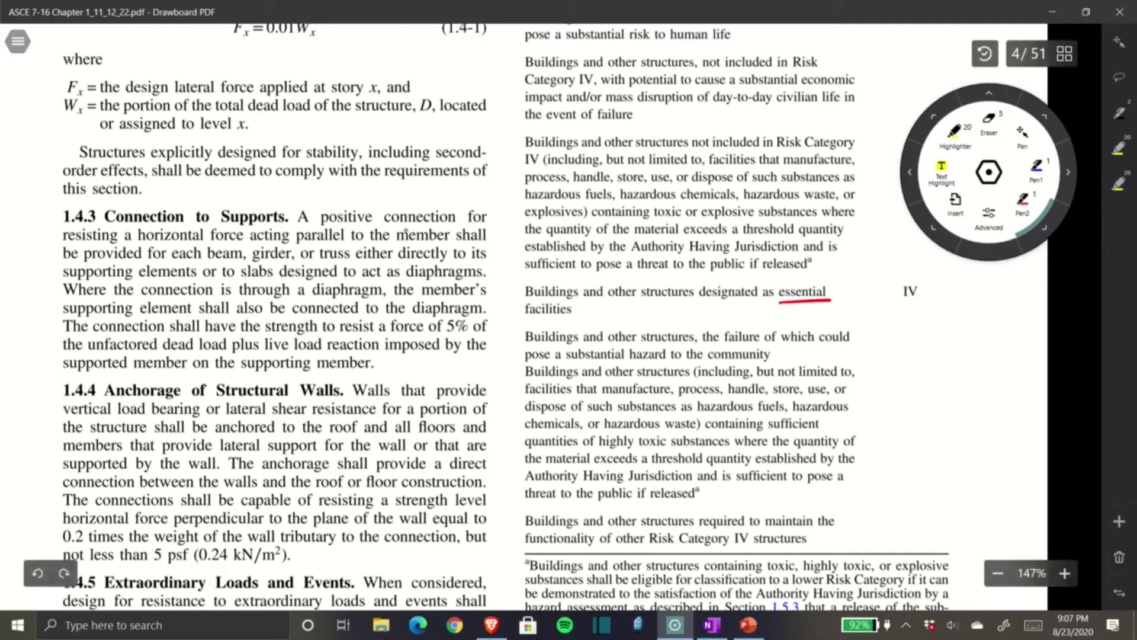
left_click_drag(524, 319, 575, 317)
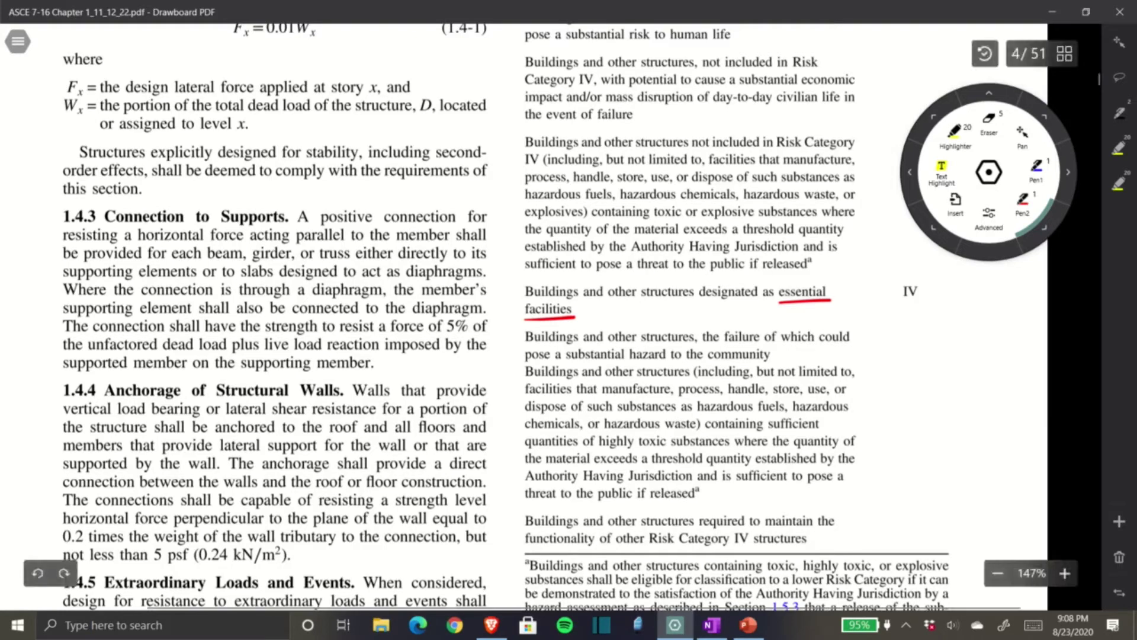
mouse_move(853, 322)
left_mouse_down()
mouse_move(865, 417)
mouse_move(849, 494)
left_mouse_up()
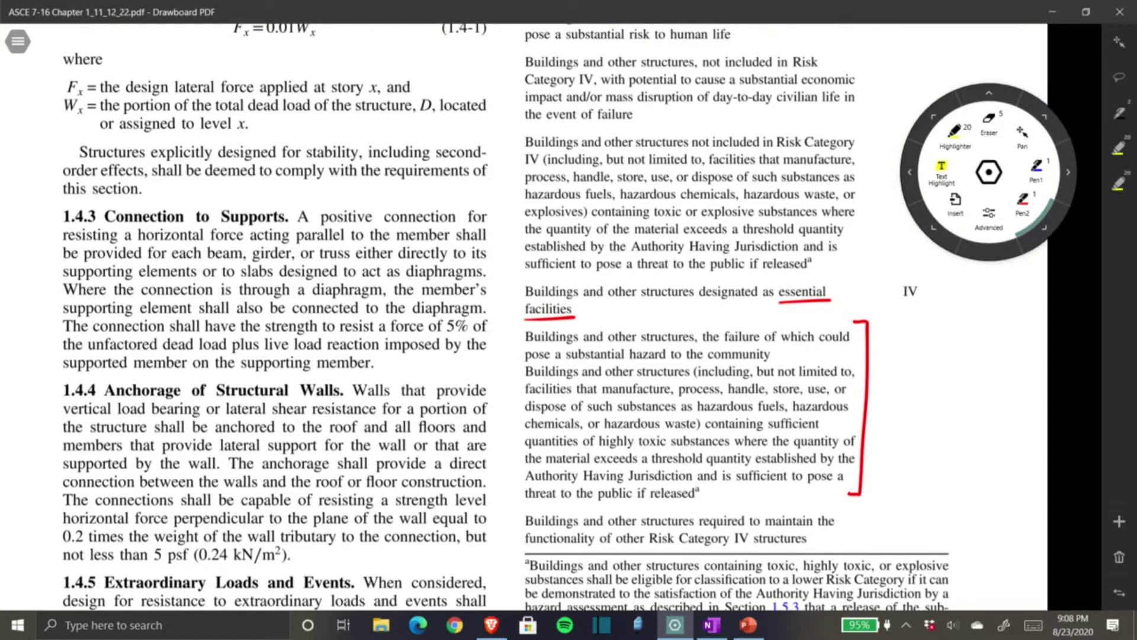
Cross out Risk Categories III and IV in Table 1.5-1 and mark Category II
scroll(563, 317, "up", 5)
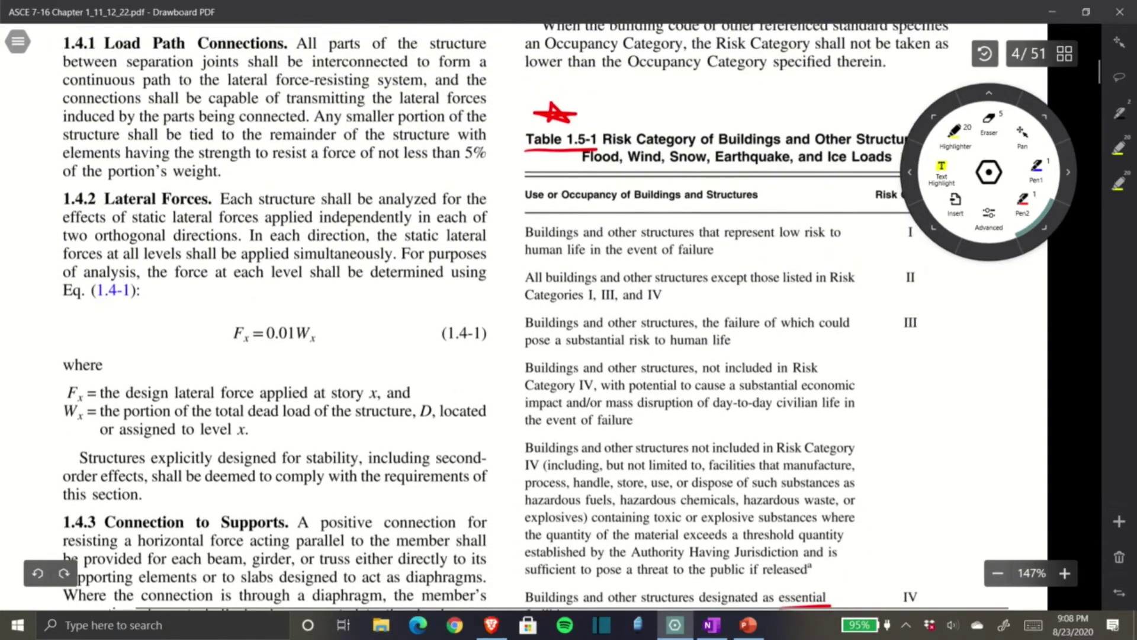
scroll(563, 317, "up", 2)
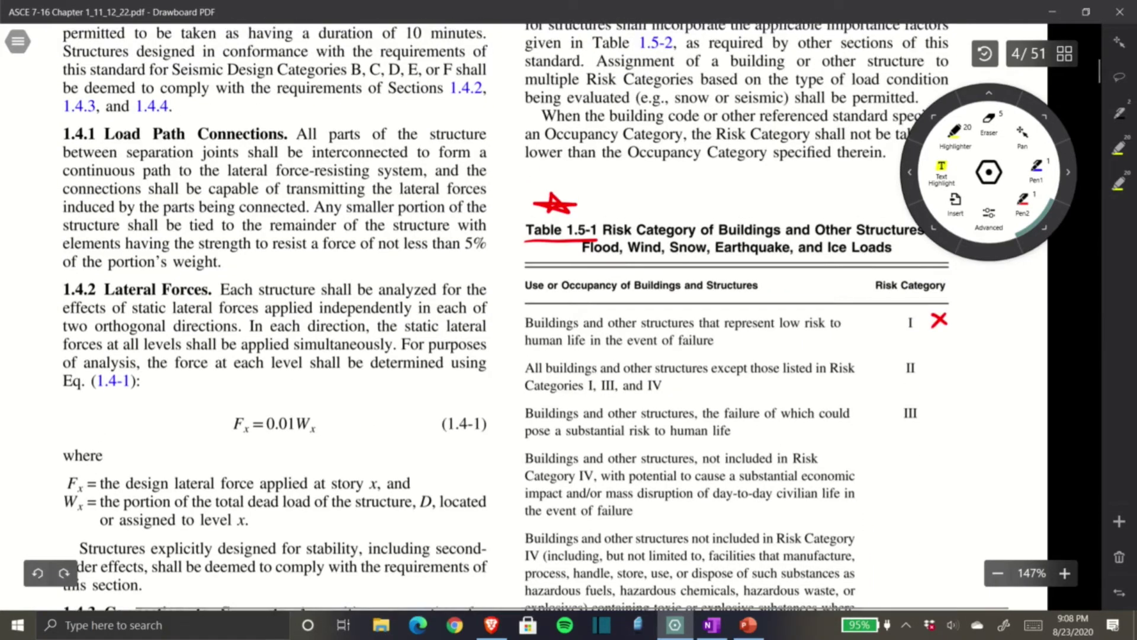
scroll(563, 316, "down", 2)
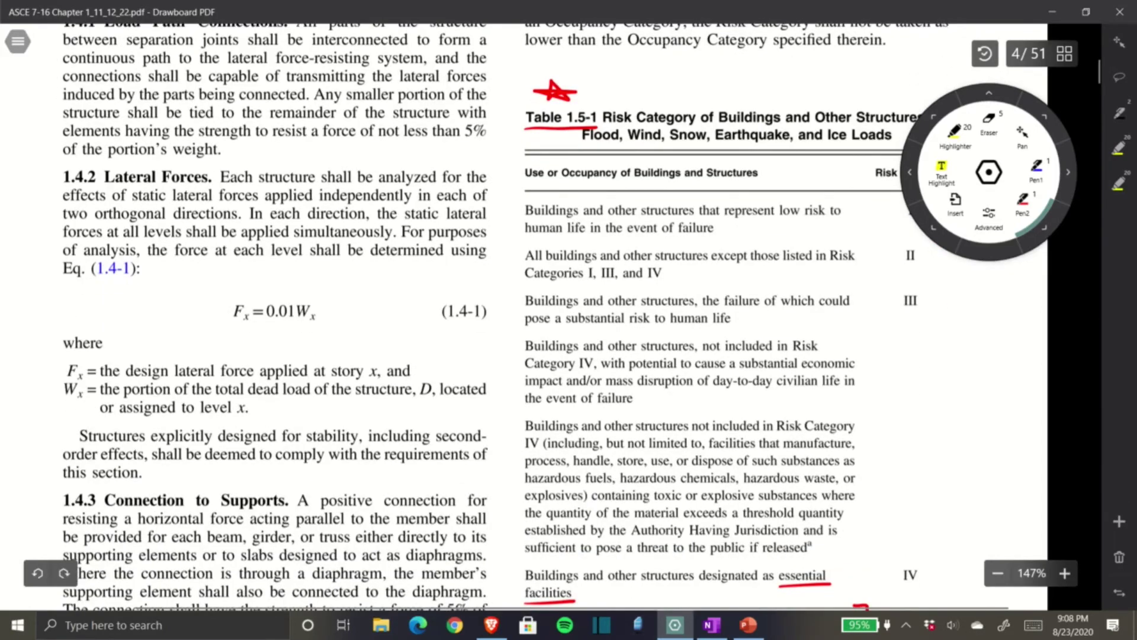
mouse_move(948, 290)
left_mouse_down()
mouse_move(934, 305)
mouse_move(944, 303)
left_mouse_up()
left_click_drag(925, 571, 937, 583)
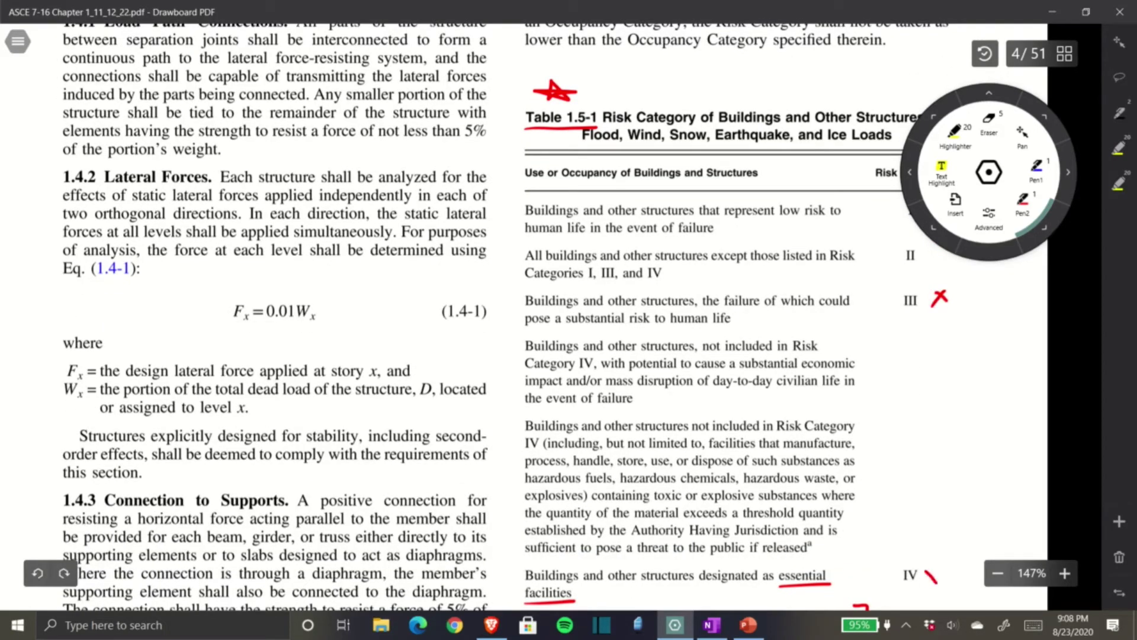
scroll(563, 316, "up", 2)
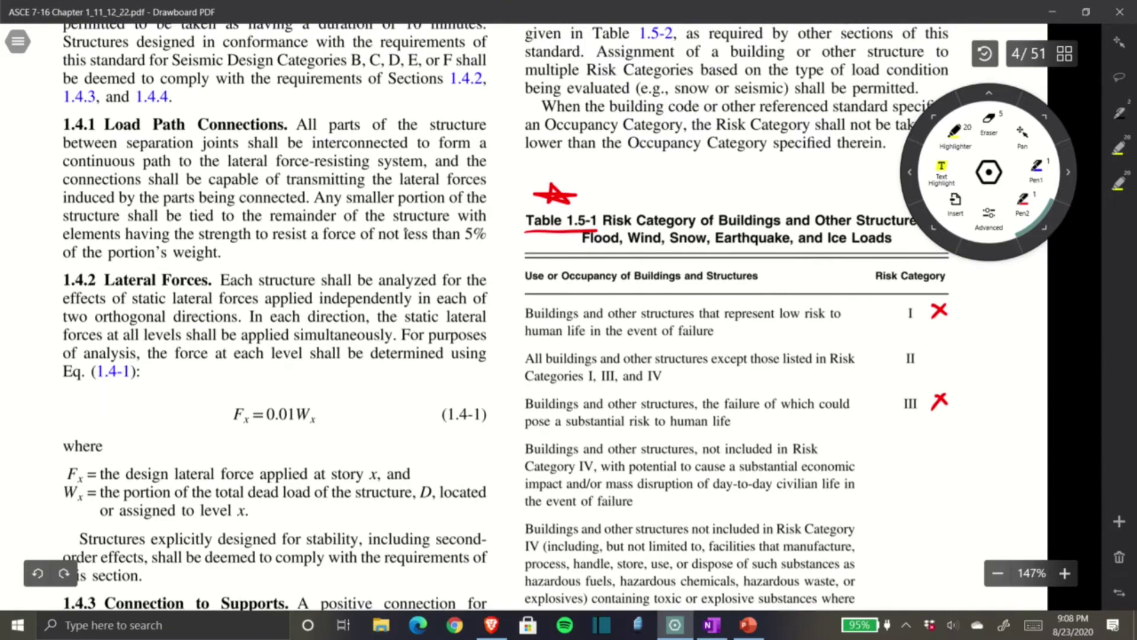
mouse_move(912, 341)
left_mouse_down()
mouse_move(931, 361)
mouse_move(905, 349)
left_mouse_up()
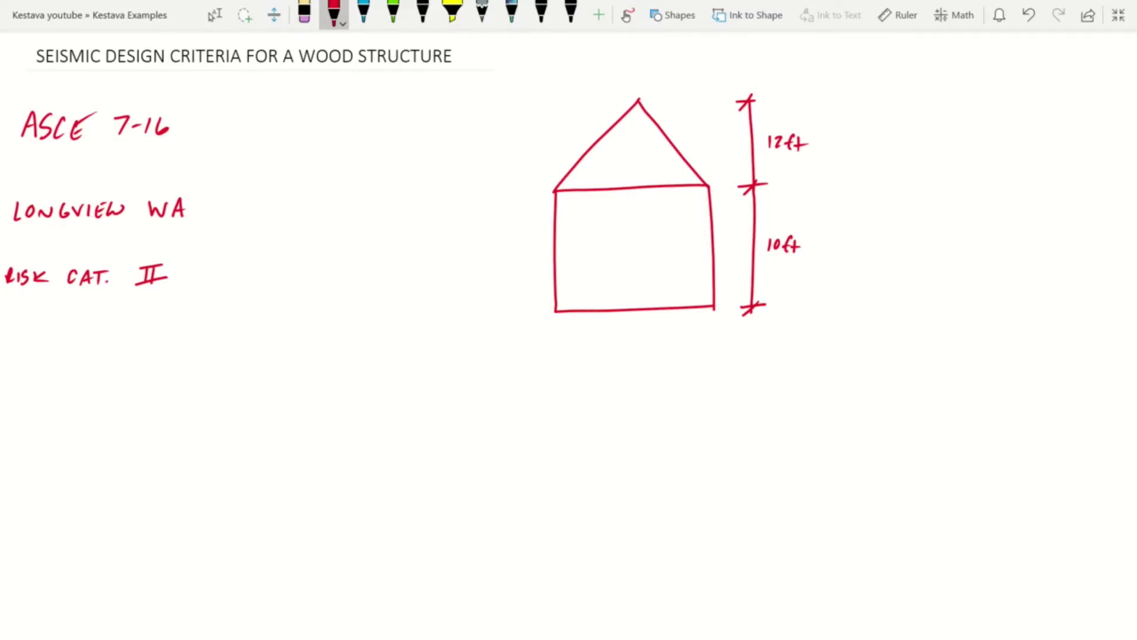
Handwrite "SITE CLASS =" below the risk category line in the OneNote notes
key("Escape")
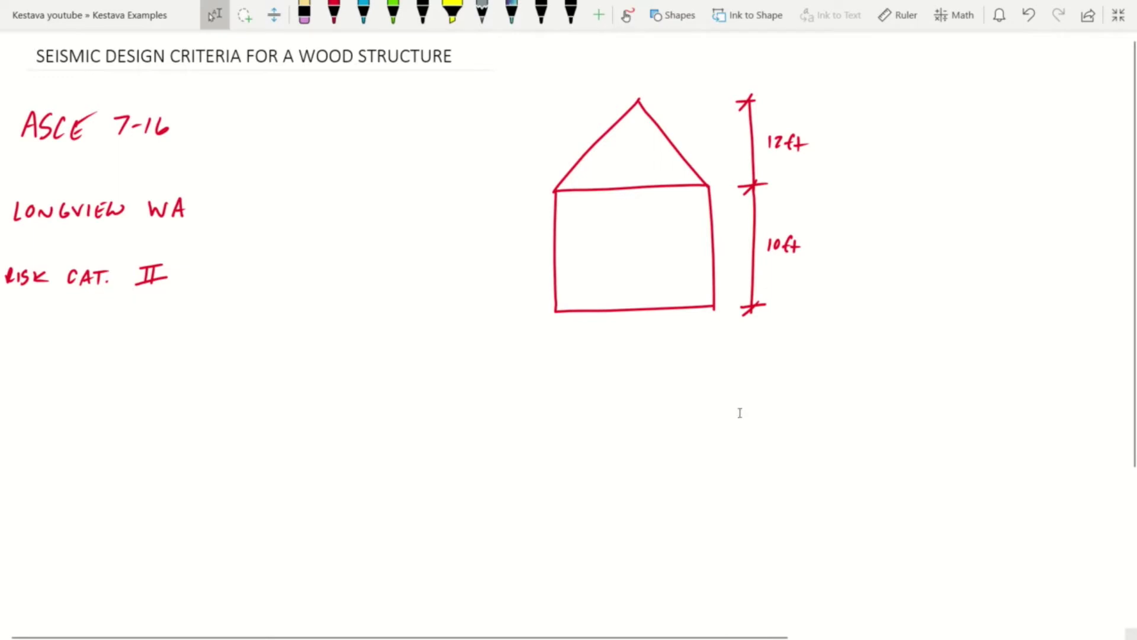
mouse_move(16, 319)
left_mouse_down()
mouse_move(7, 333)
mouse_move(20, 334)
left_mouse_up()
left_click_drag(20, 320, 27, 320)
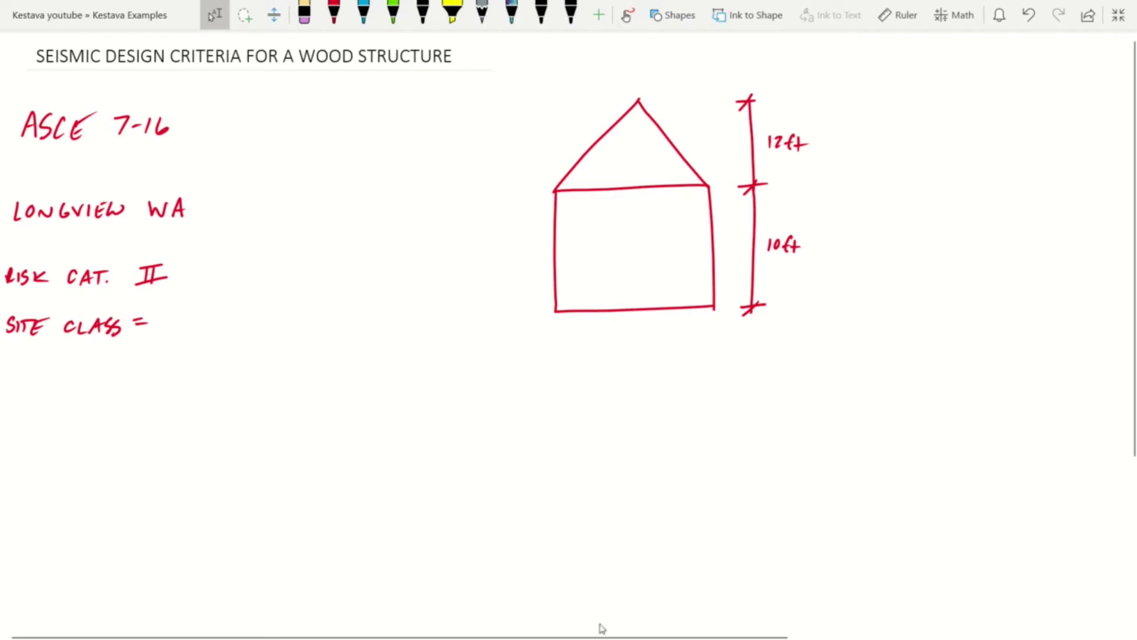
Switch to the web browser, search for hazards.atcouncil.org and open the ATC Hazards by Location website
mouse_move(615, 639)
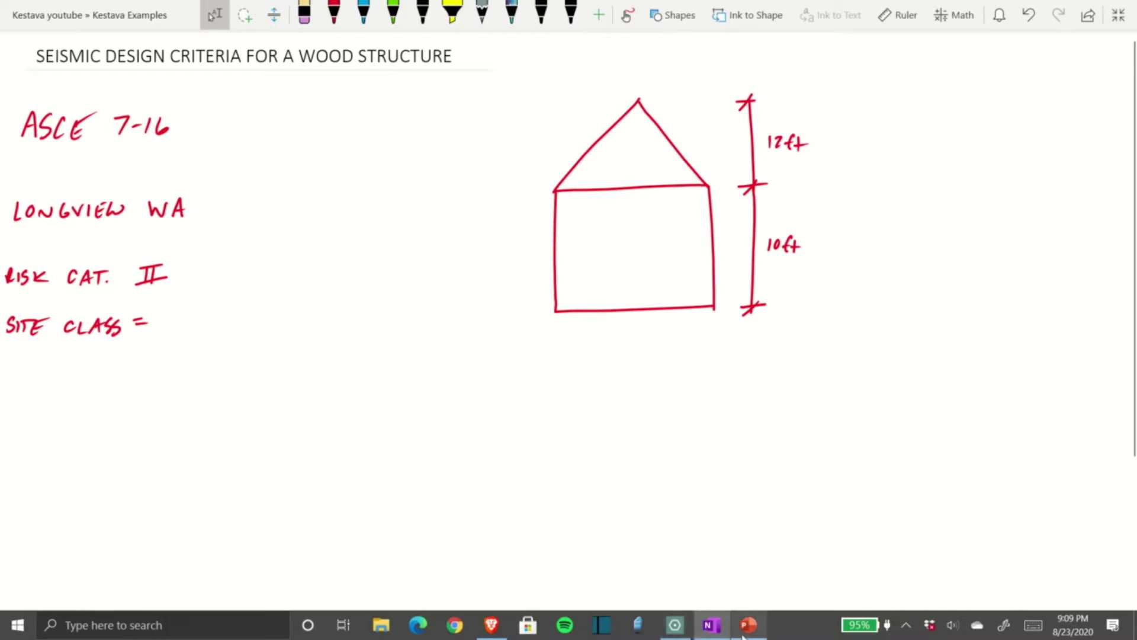
left_click(491, 625)
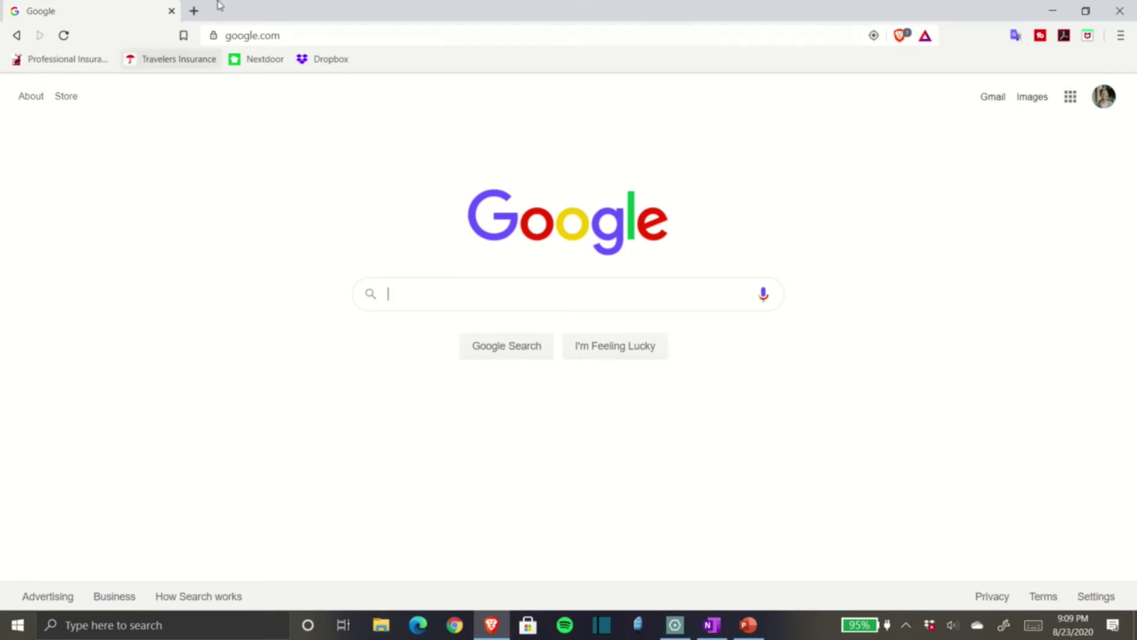
mouse_move(231, 6)
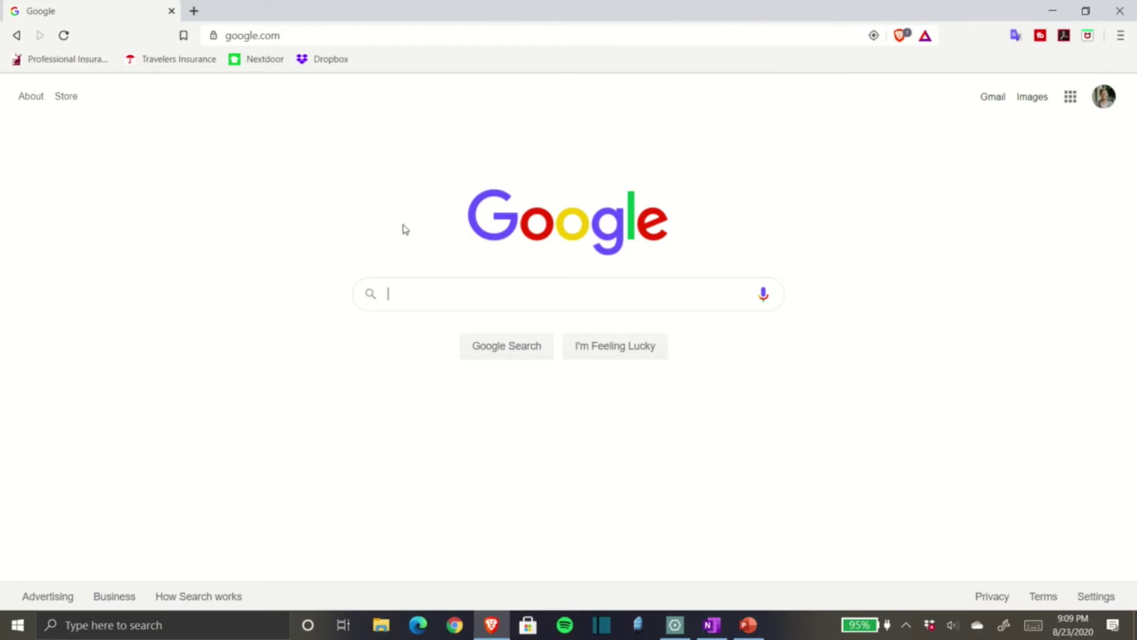
left_click(395, 295)
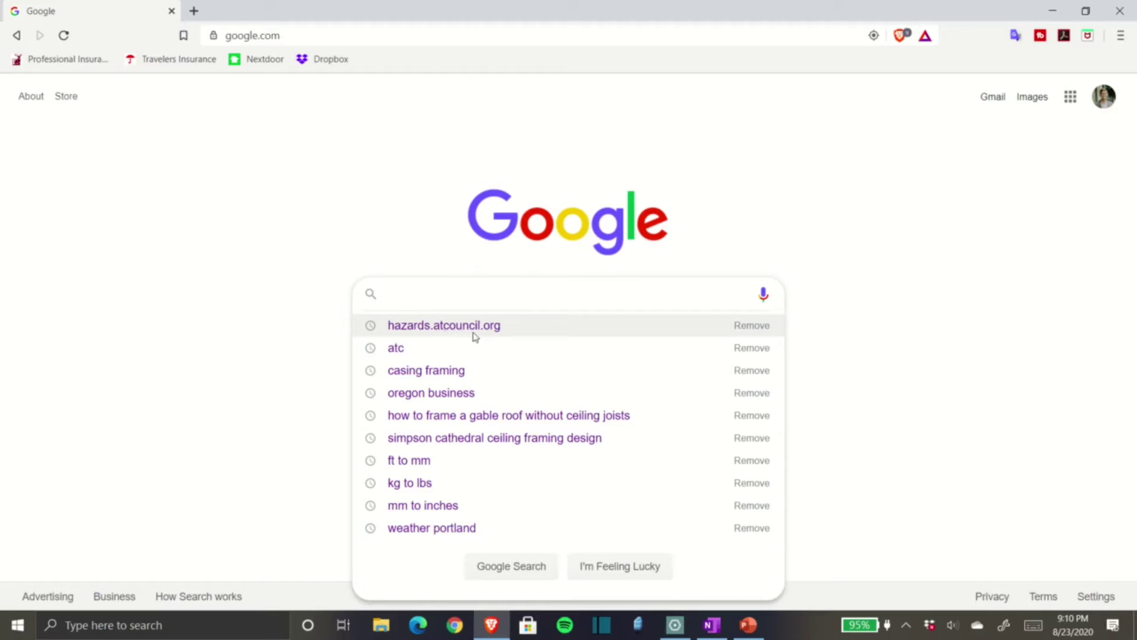
left_click(491, 333)
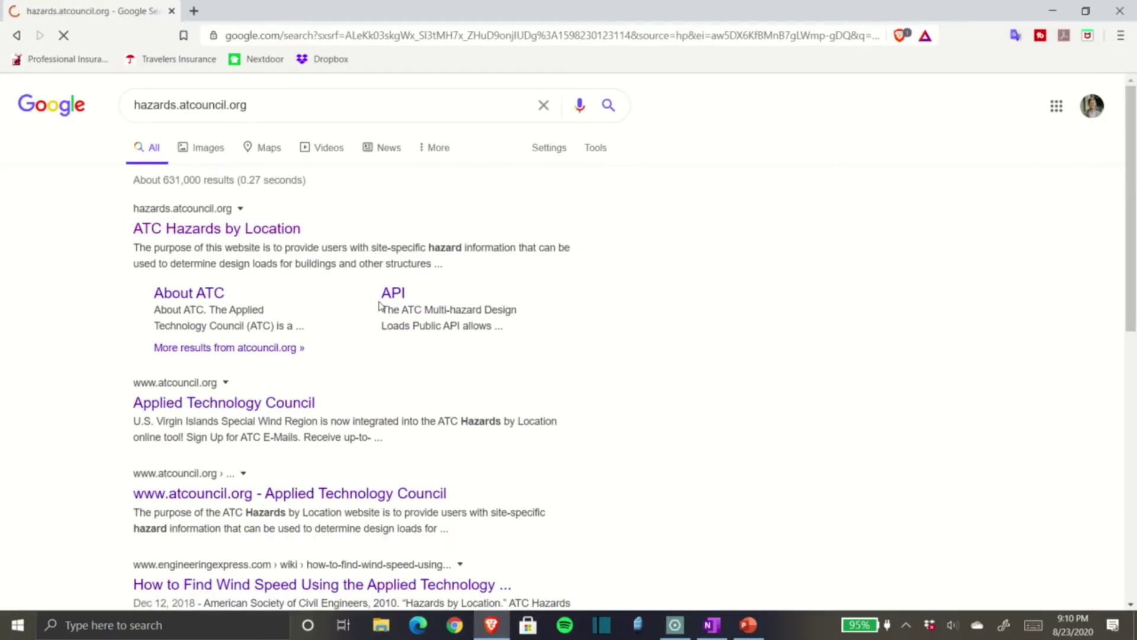
left_click(202, 231)
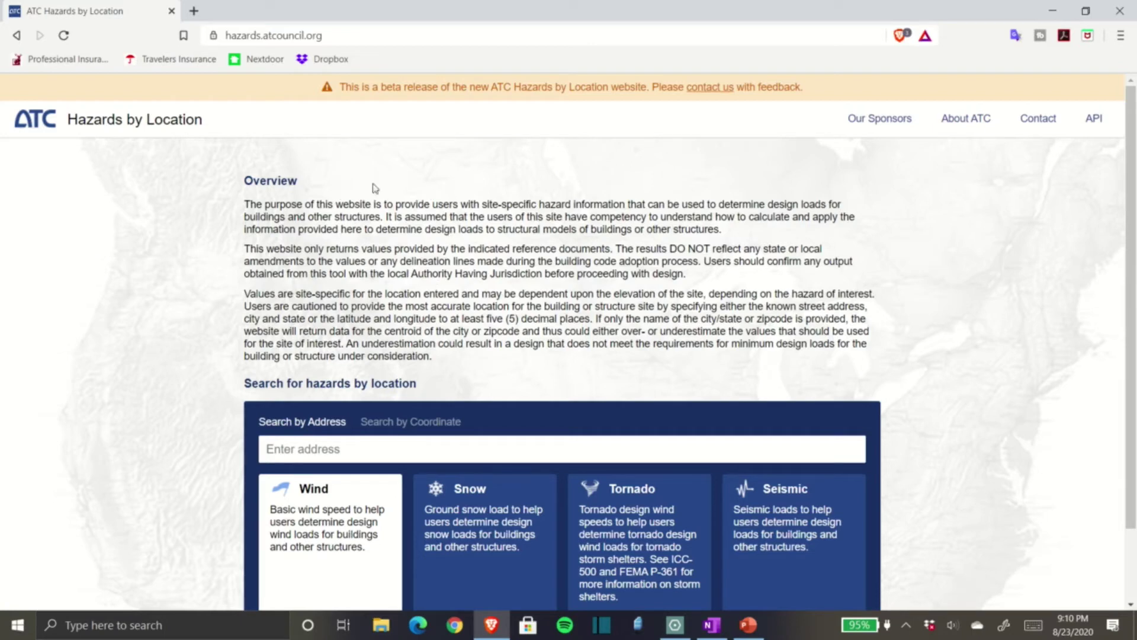
Search for hazards at Longview, WA, USA by address and show the seismic data for that location
scroll(301, 191, "down", 1)
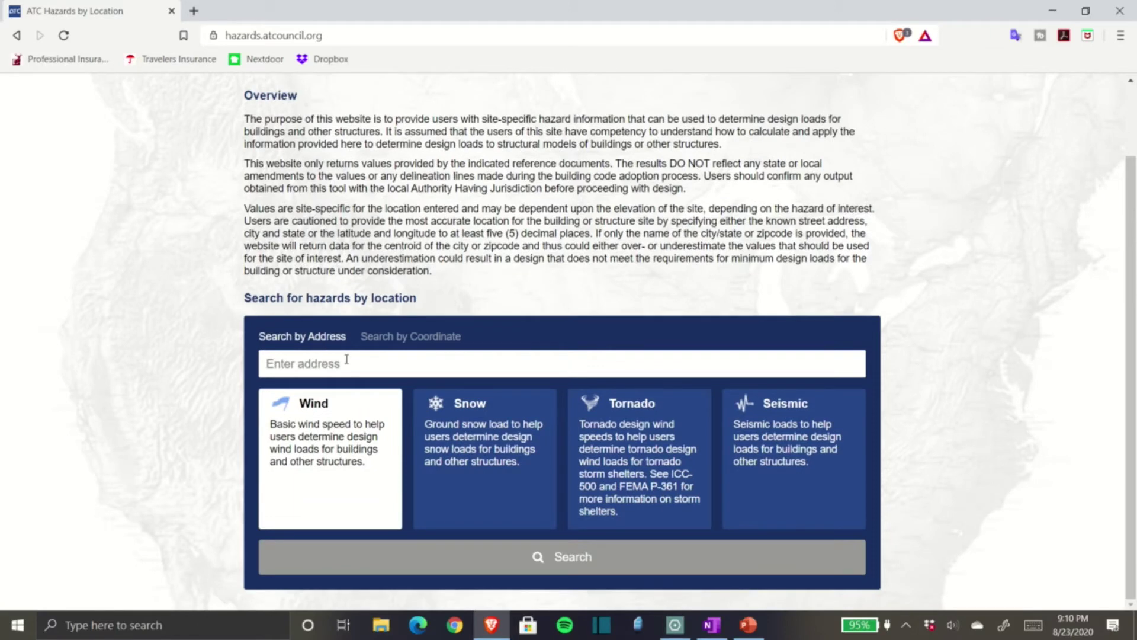
left_click(348, 361)
left_click(1034, 625)
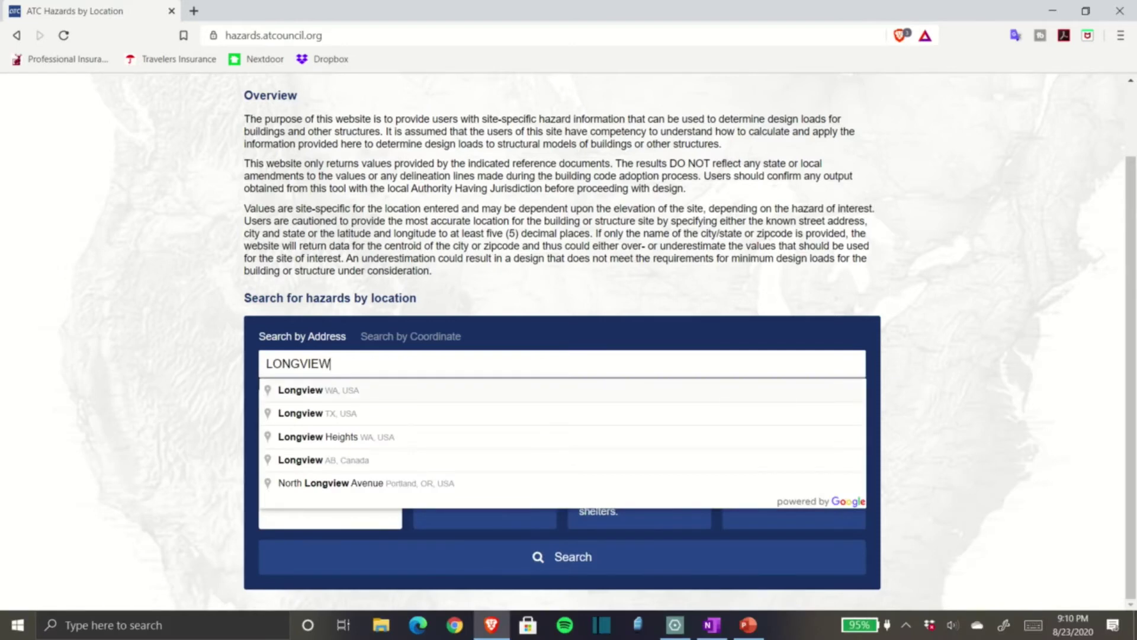
key("Return")
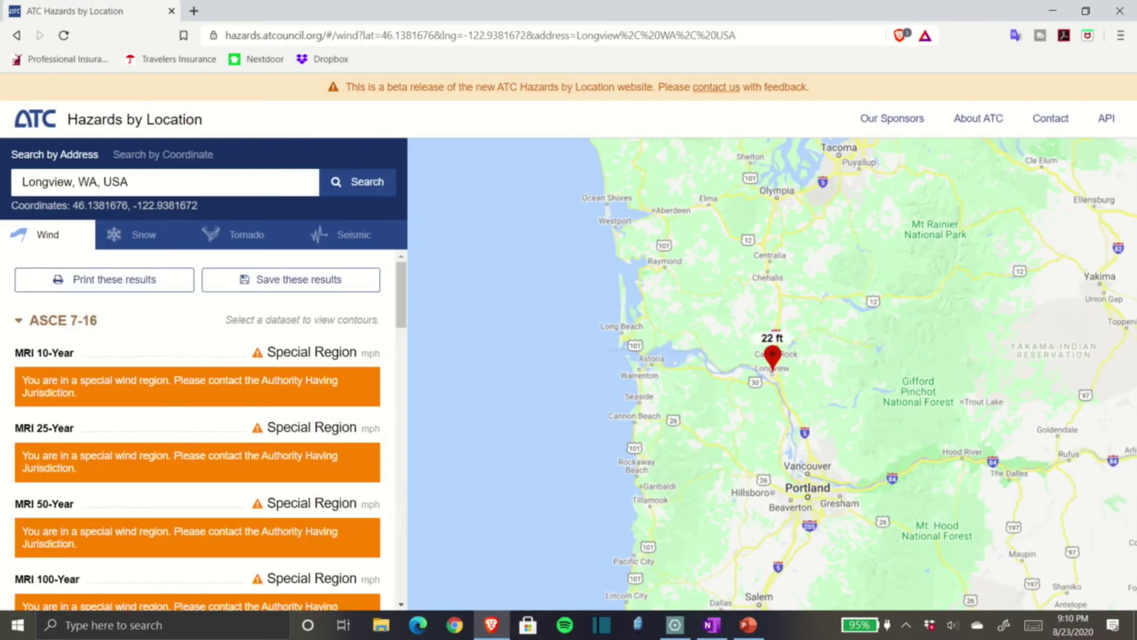
left_click(349, 234)
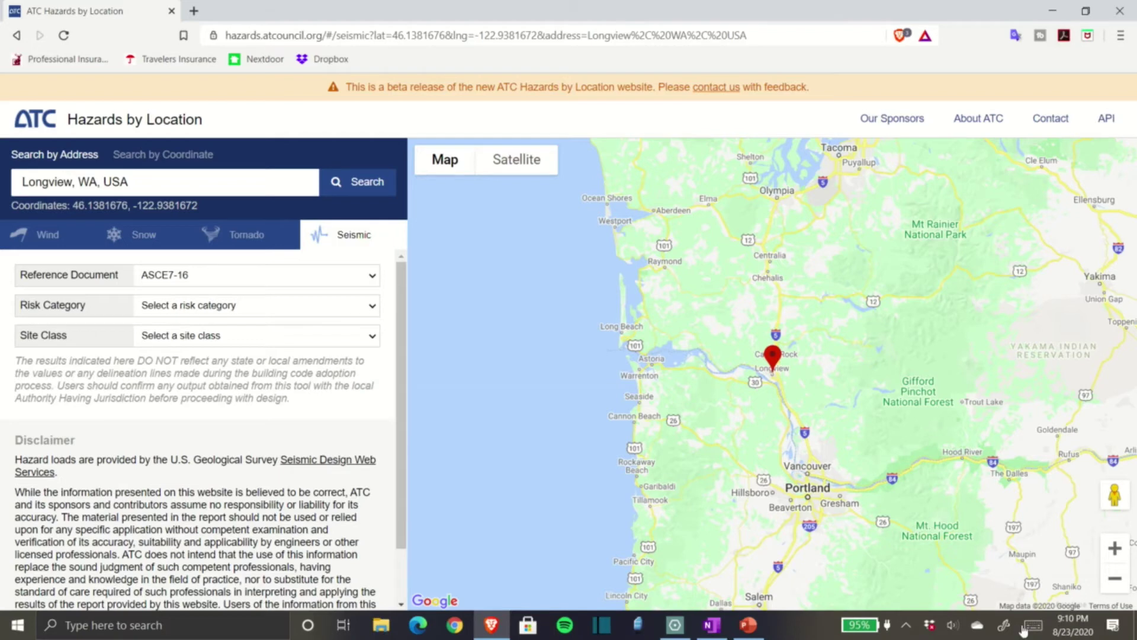
Keep ASCE7-16 as the reference document and set the risk category to II
left_click(255, 275)
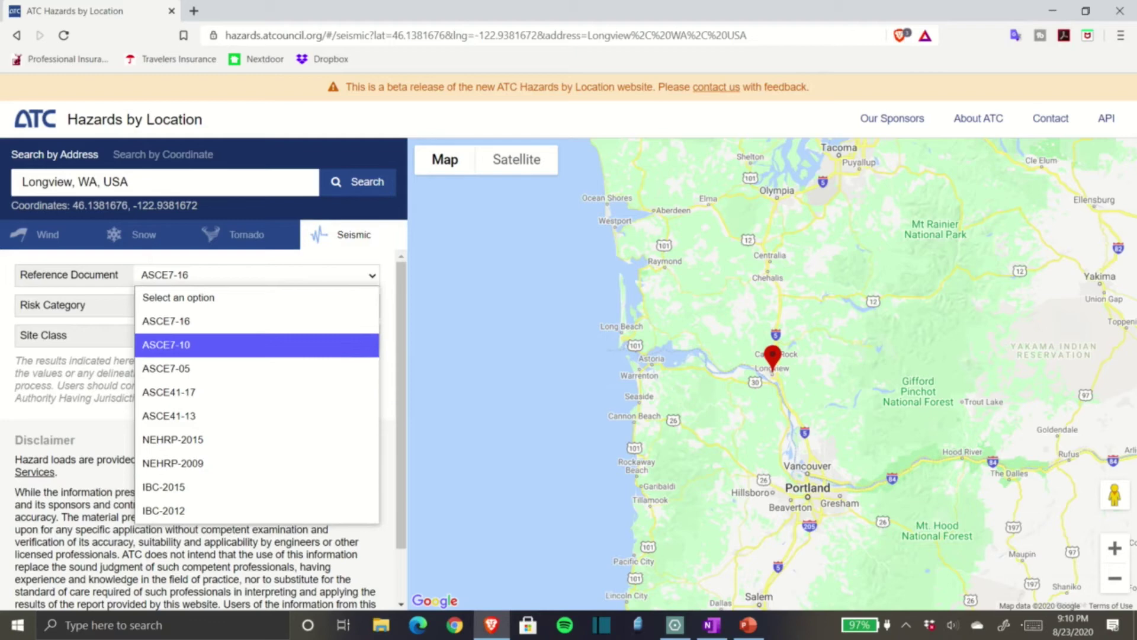
key("Return")
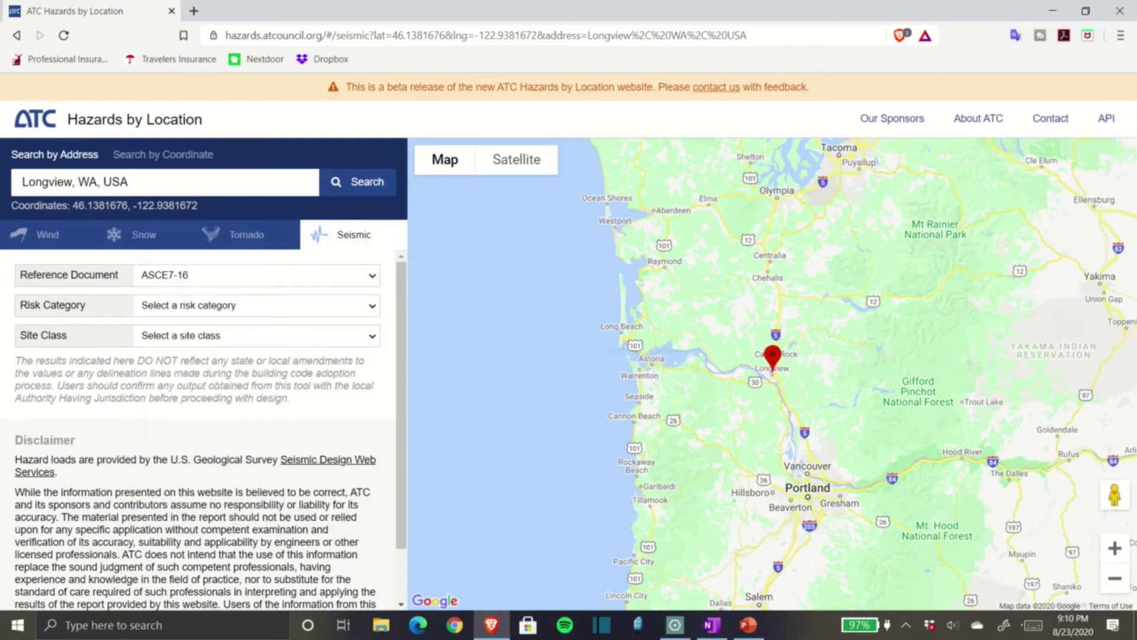
key("Tab")
key("alt+Down")
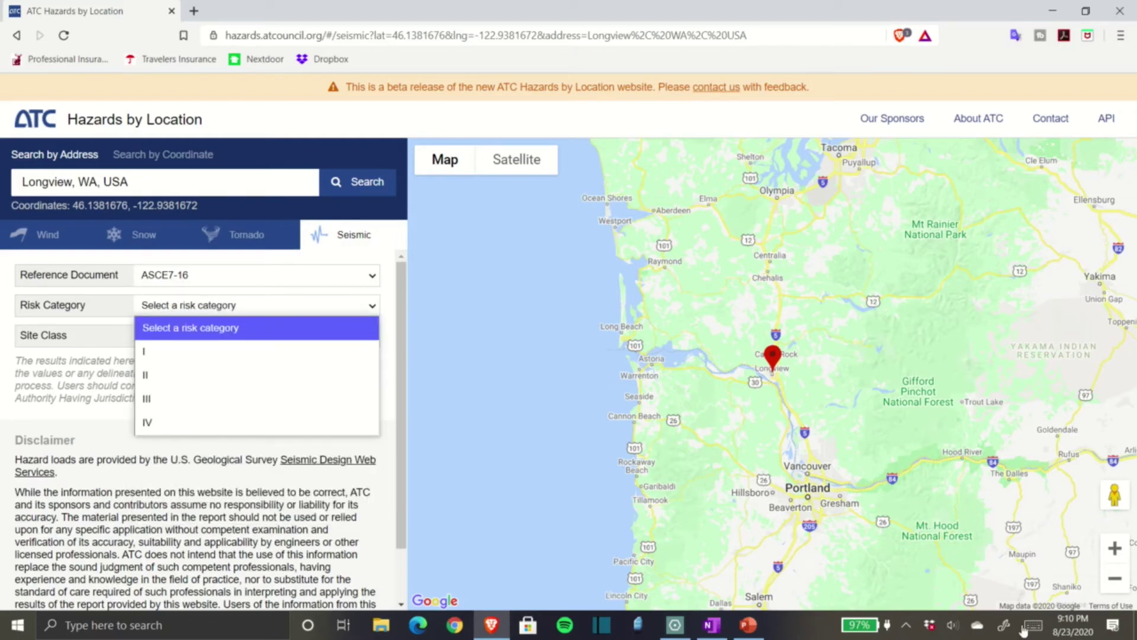
key("Down")
key("Down")
key("Return")
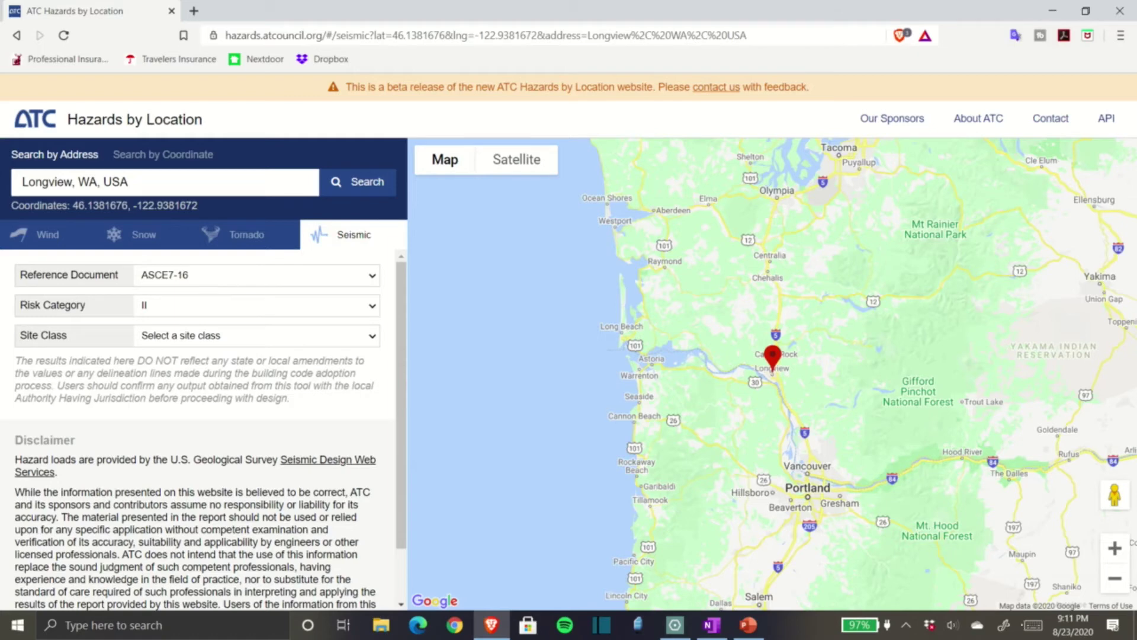
Set the site class to D - Default and review the seismic basic parameters
key("Tab")
key("alt+Down")
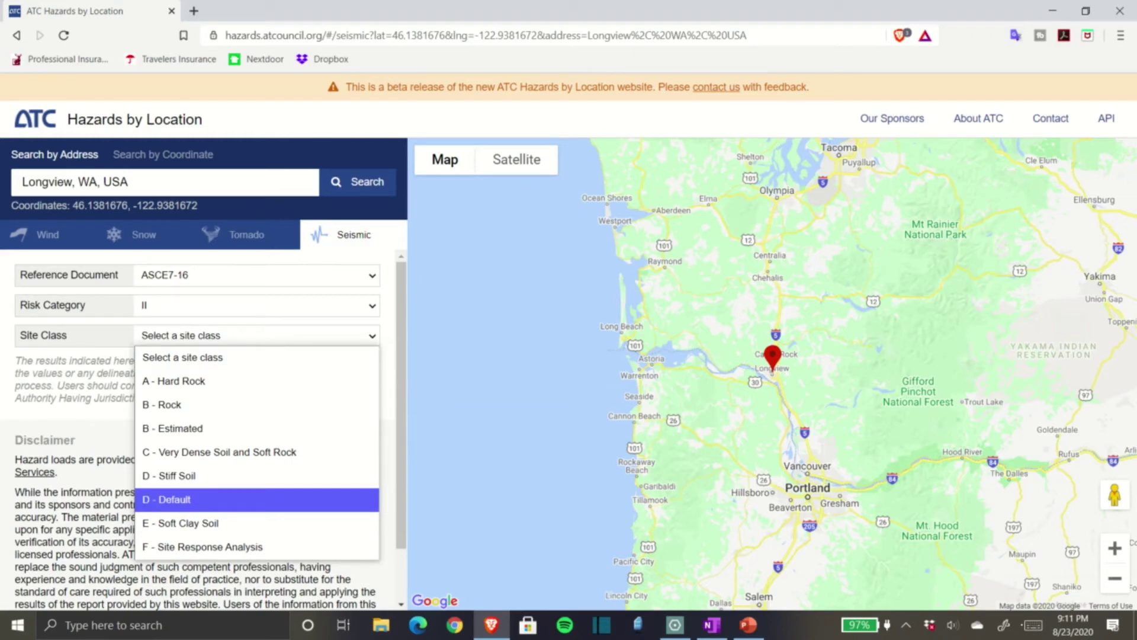
left_click(175, 500)
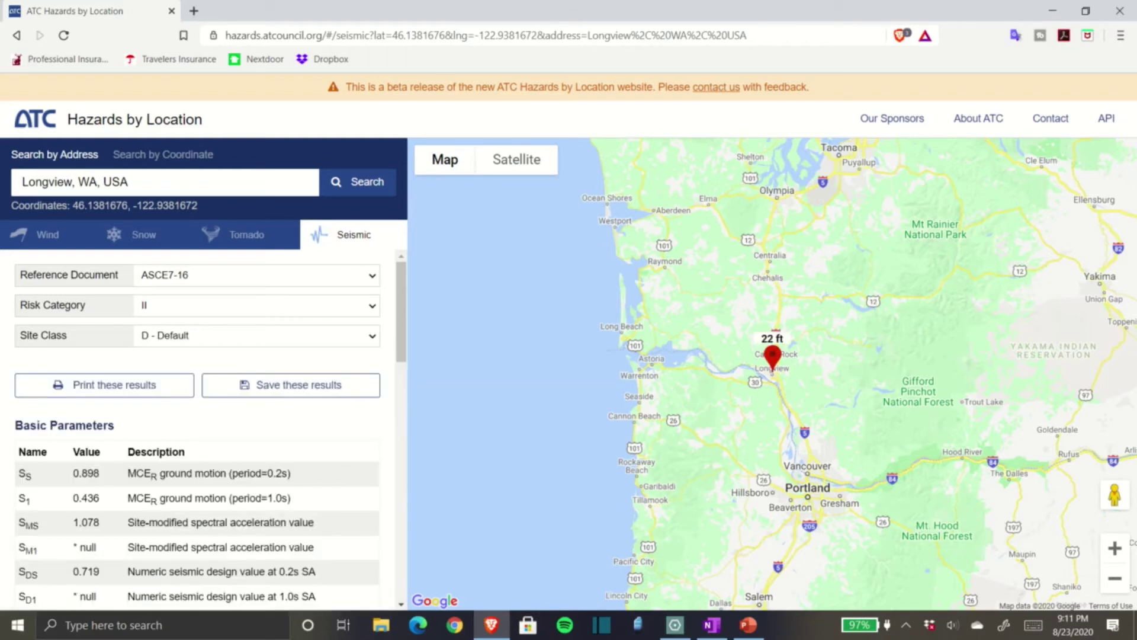
scroll(207, 429, "down", 2)
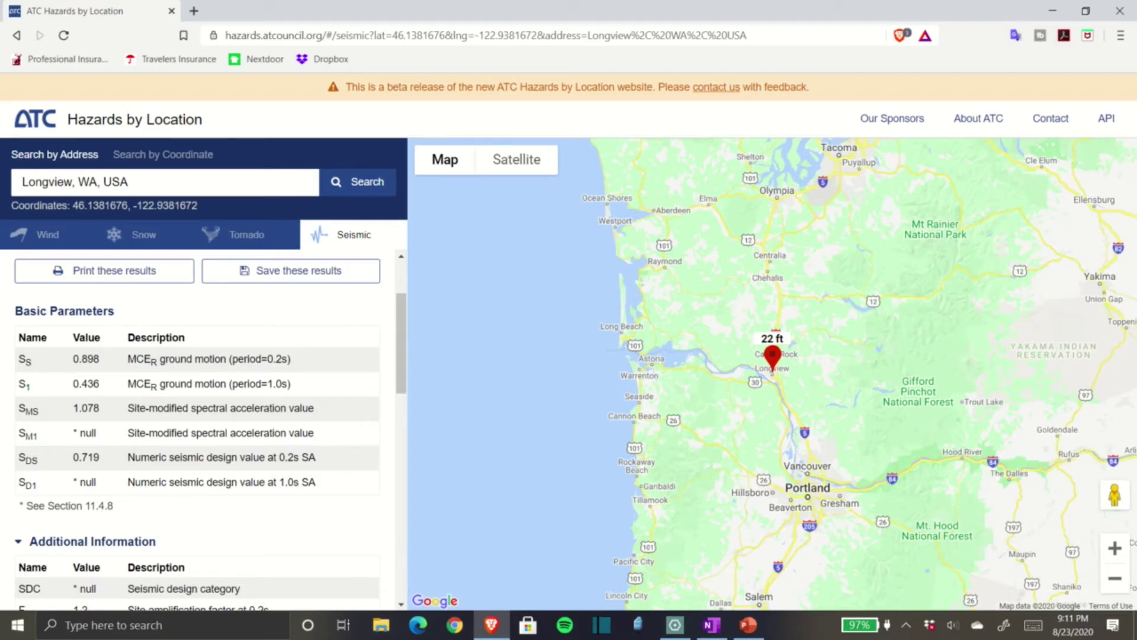
Return to the OneNote notes and handwrite "D" in red after "SITE CLASS ="
key("alt+Tab")
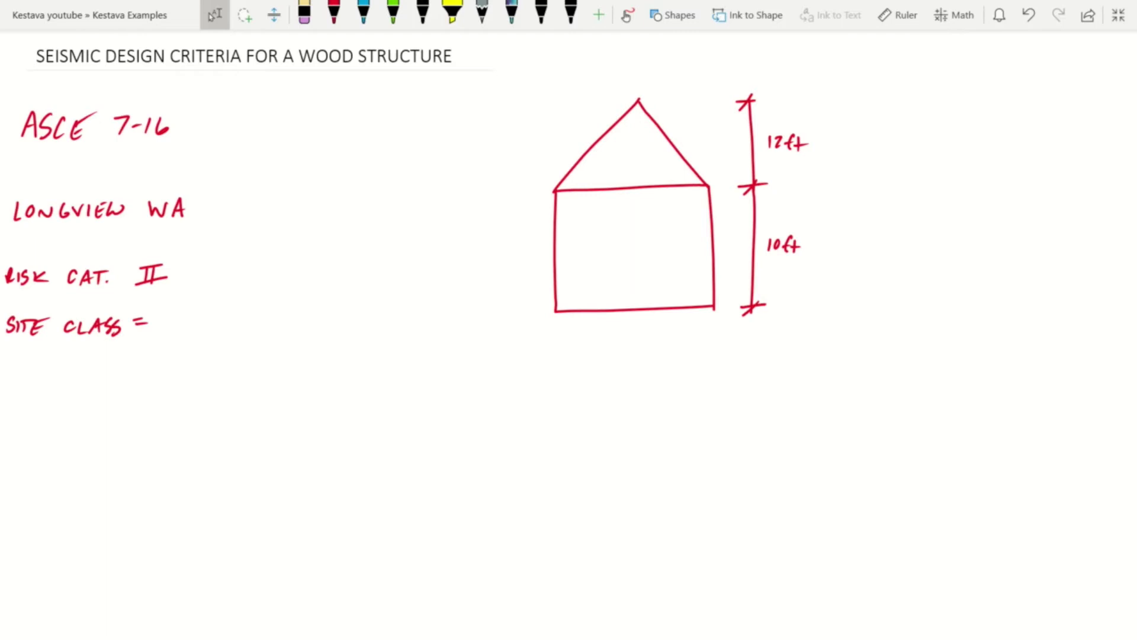
left_click(333, 12)
left_click_drag(171, 302, 172, 325)
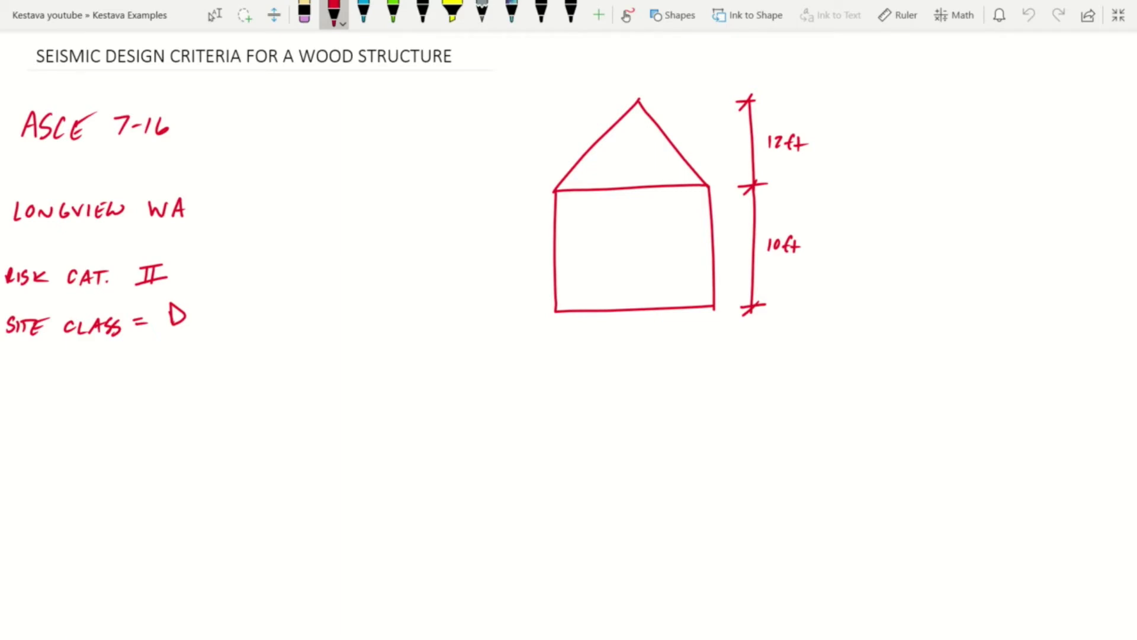
Handwrite the mapped accelerations "Ss = 0.898g" and "S1 = 0.436g" on two lines below the site class
mouse_move(17, 381)
left_mouse_down()
mouse_move(18, 412)
mouse_move(47, 384)
left_mouse_up()
mouse_move(32, 391)
left_mouse_down()
mouse_move(116, 375)
mouse_move(112, 395)
mouse_move(127, 372)
mouse_move(141, 391)
mouse_move(135, 405)
left_mouse_up()
left_click(72, 391)
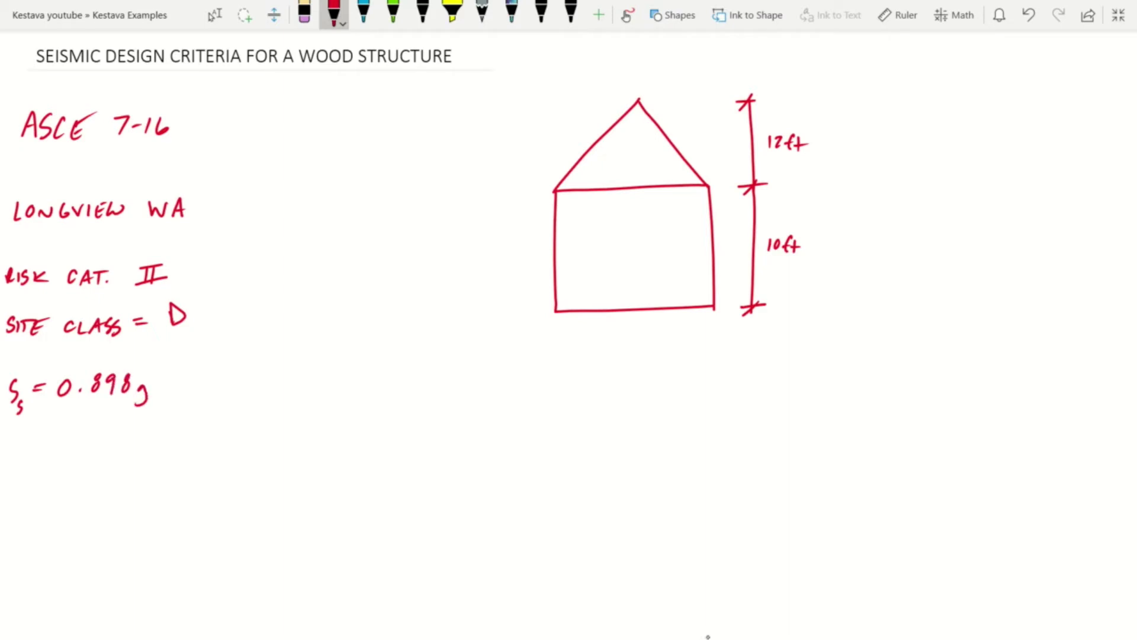
left_click_drag(20, 433, 14, 456)
mouse_move(19, 453)
left_mouse_down()
mouse_move(21, 462)
mouse_move(44, 436)
mouse_move(64, 434)
left_mouse_up()
left_click_drag(76, 437, 87, 439)
mouse_move(93, 429)
left_mouse_down()
mouse_move(92, 445)
mouse_move(146, 441)
mouse_move(136, 450)
left_mouse_up()
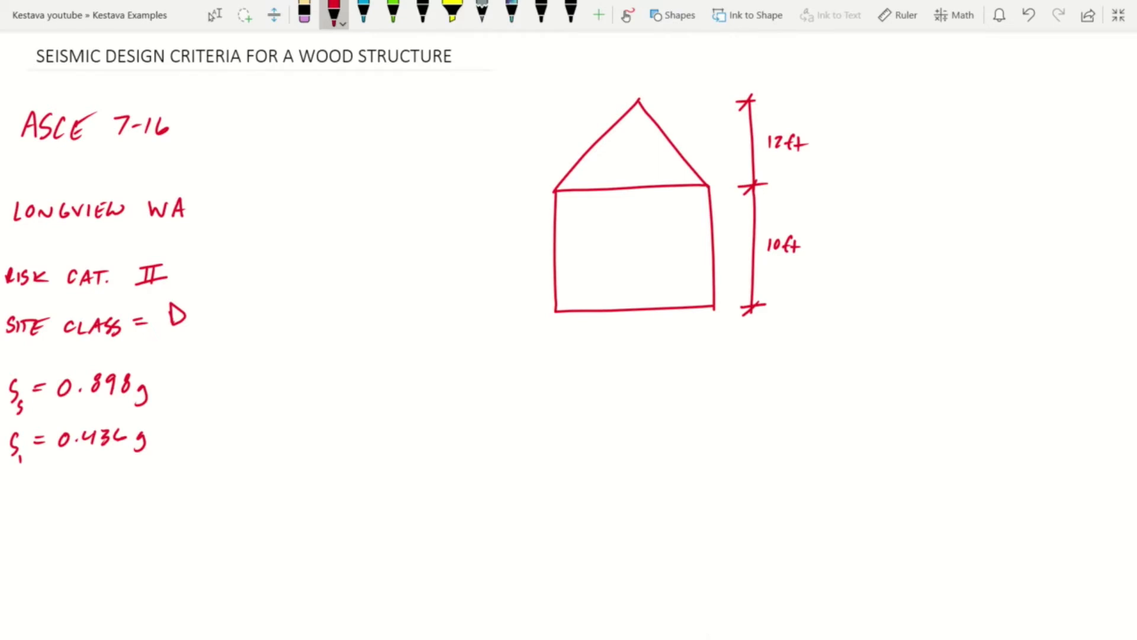
Switch to the ASCE 7-16 PDF in Drawboard PDF and locate Section 11.4 Seismic Ground Motion Values on page 83
scroll(569, 320, "down", 3)
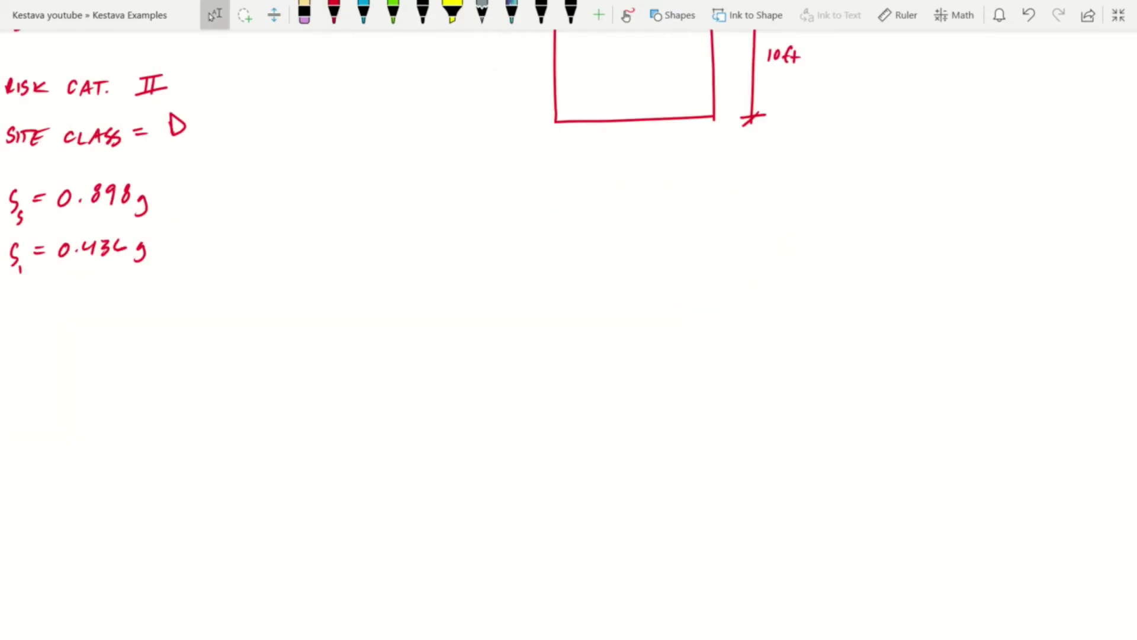
mouse_move(654, 636)
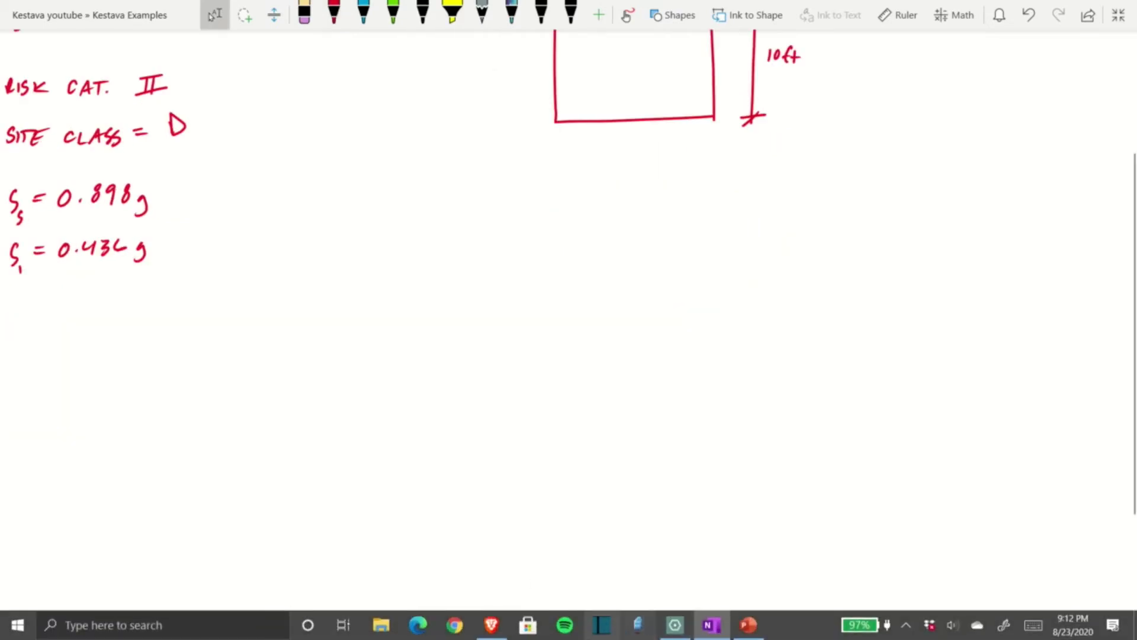
left_click(674, 625)
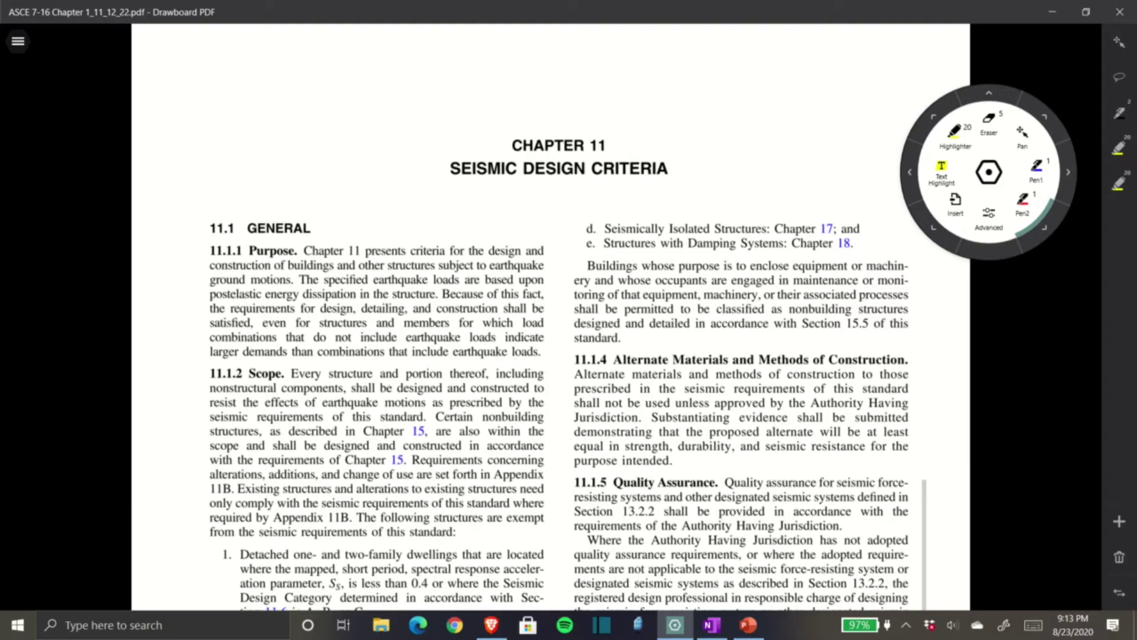
scroll(550, 417, "down", 5)
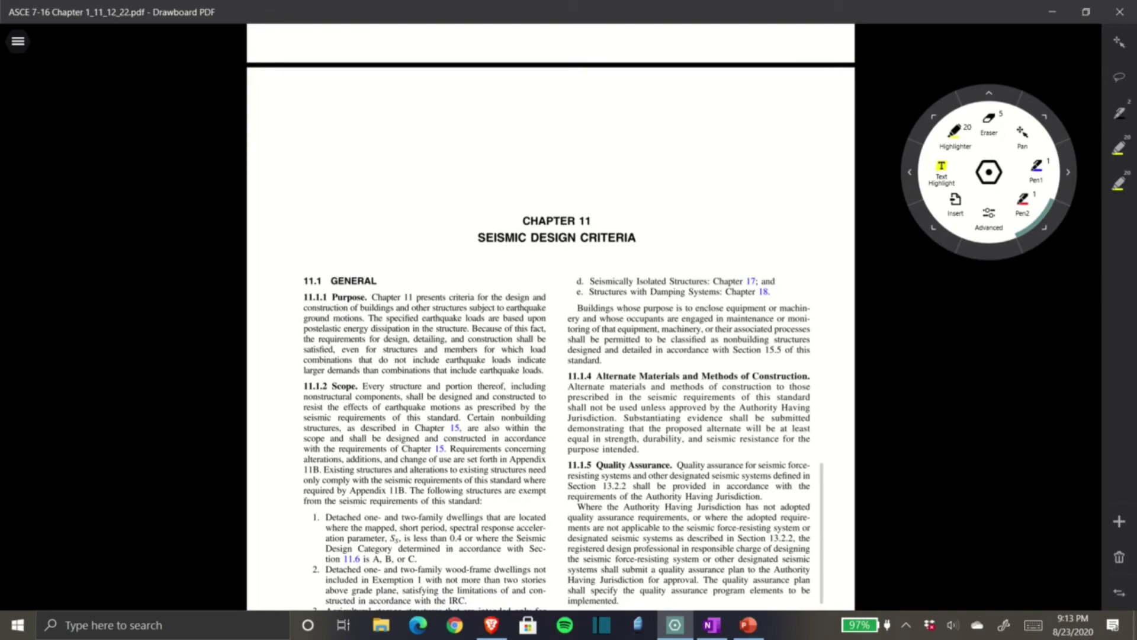
scroll(550, 317, "down", 5)
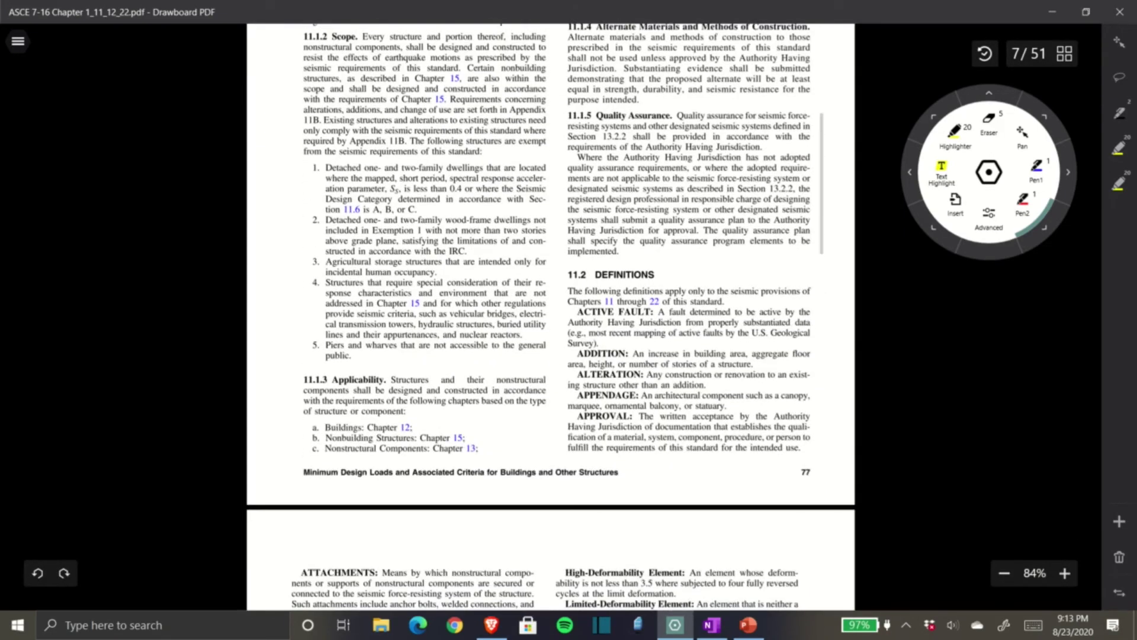
scroll(550, 317, "up", 5)
scroll(549, 317, "down", 7)
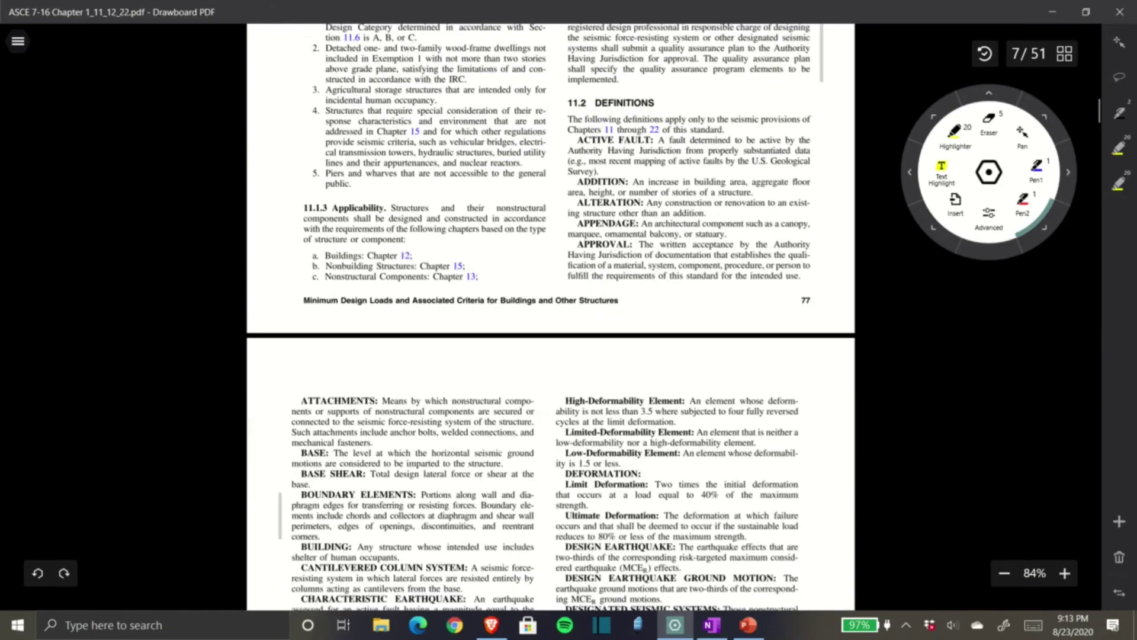
scroll(550, 317, "down", 20)
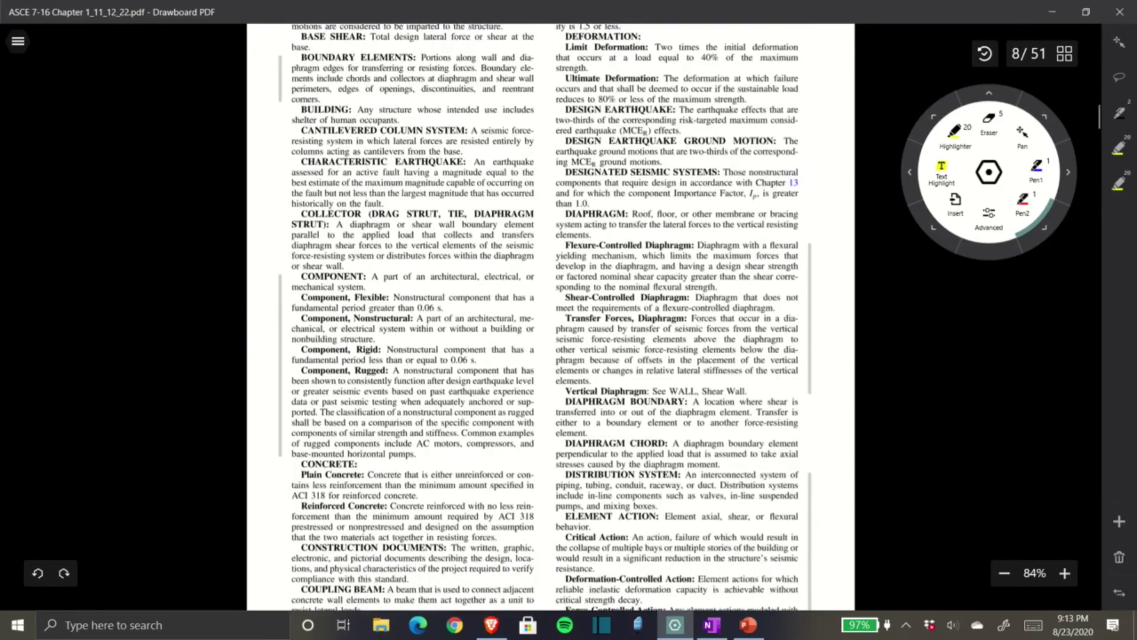
scroll(551, 187, "up", 5)
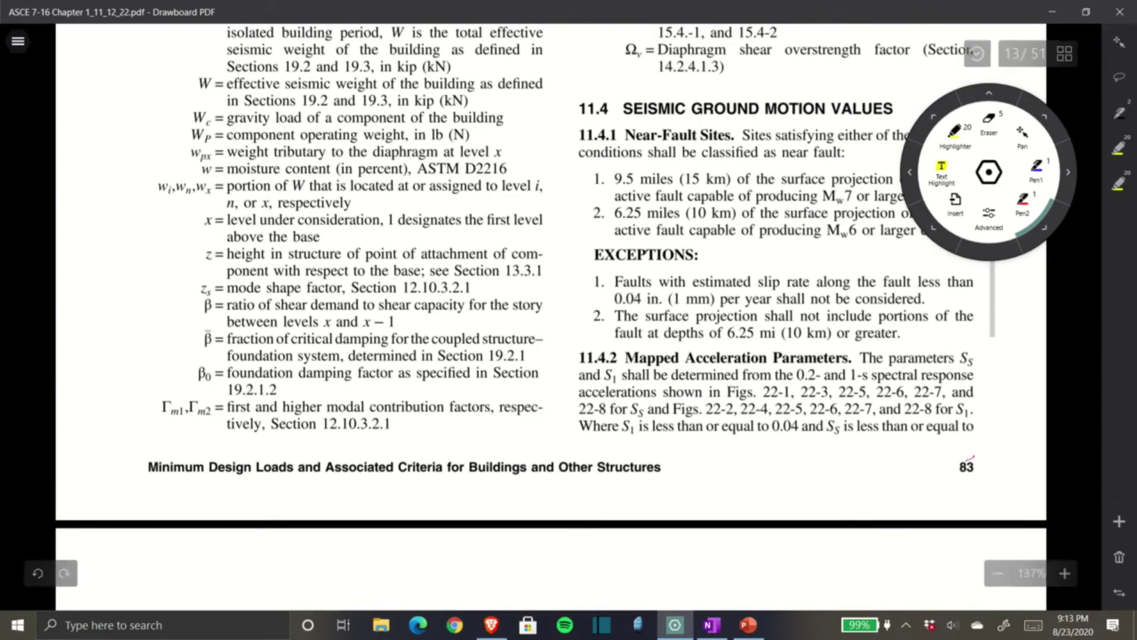
Mark page number 83 in red and underline the heading "11.4 SEISMIC GROUND MOTION VALUES"
left_click_drag(971, 449, 966, 454)
scroll(550, 317, "up", 3)
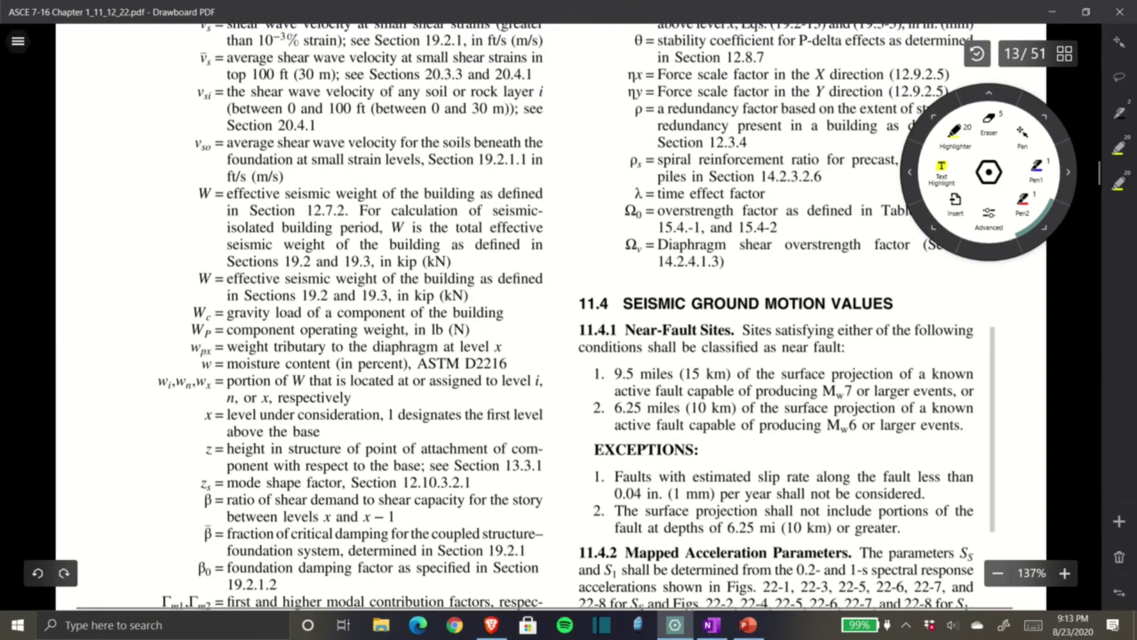
left_click_drag(576, 315, 901, 311)
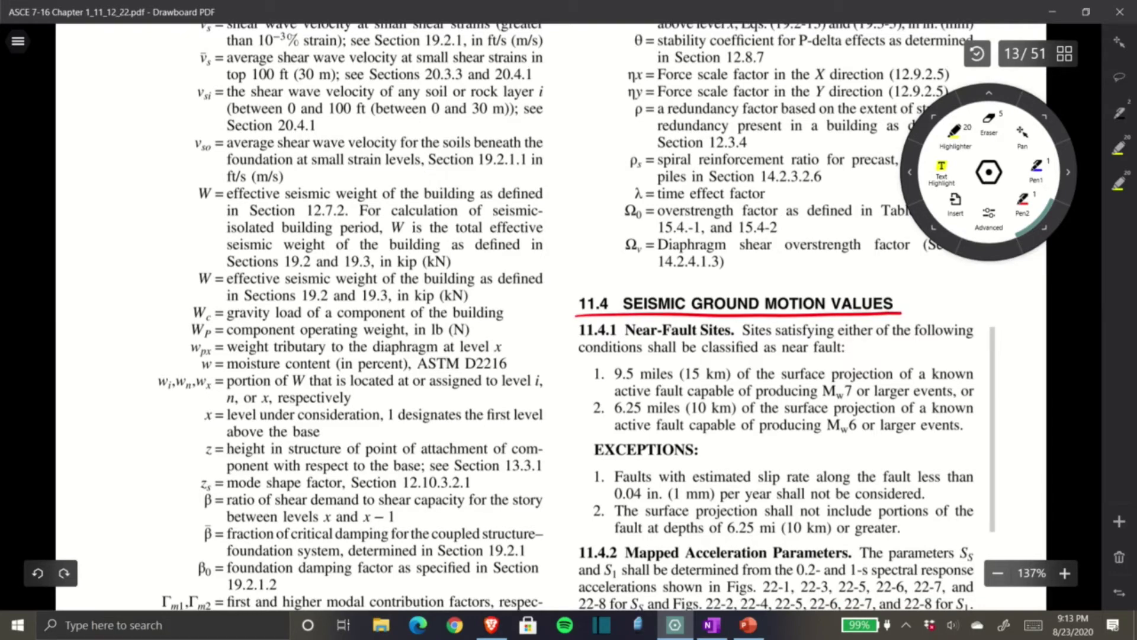
Put a red check mark beside Section 11.4.3 Site Class on the following page
scroll(550, 317, "down", 7)
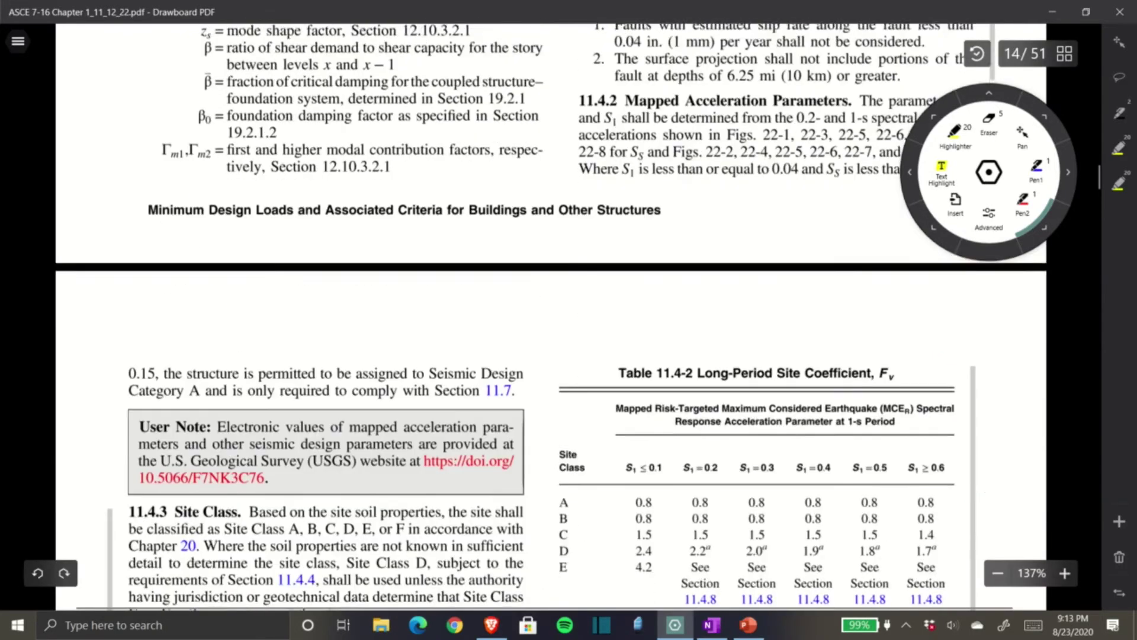
scroll(549, 317, "down", 5)
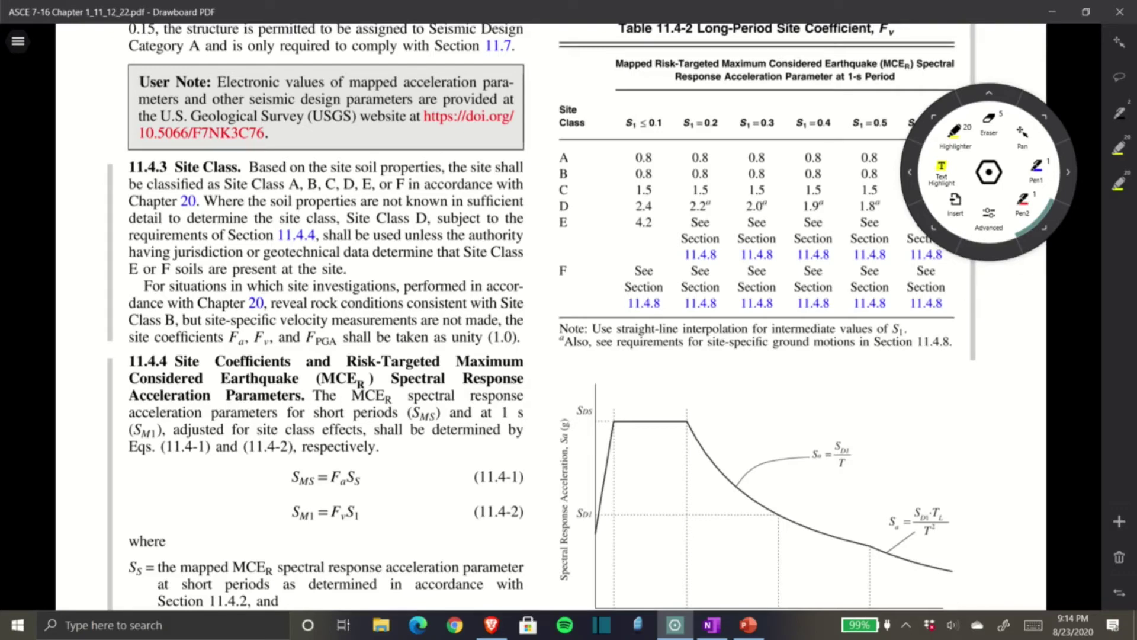
left_click_drag(112, 167, 142, 146)
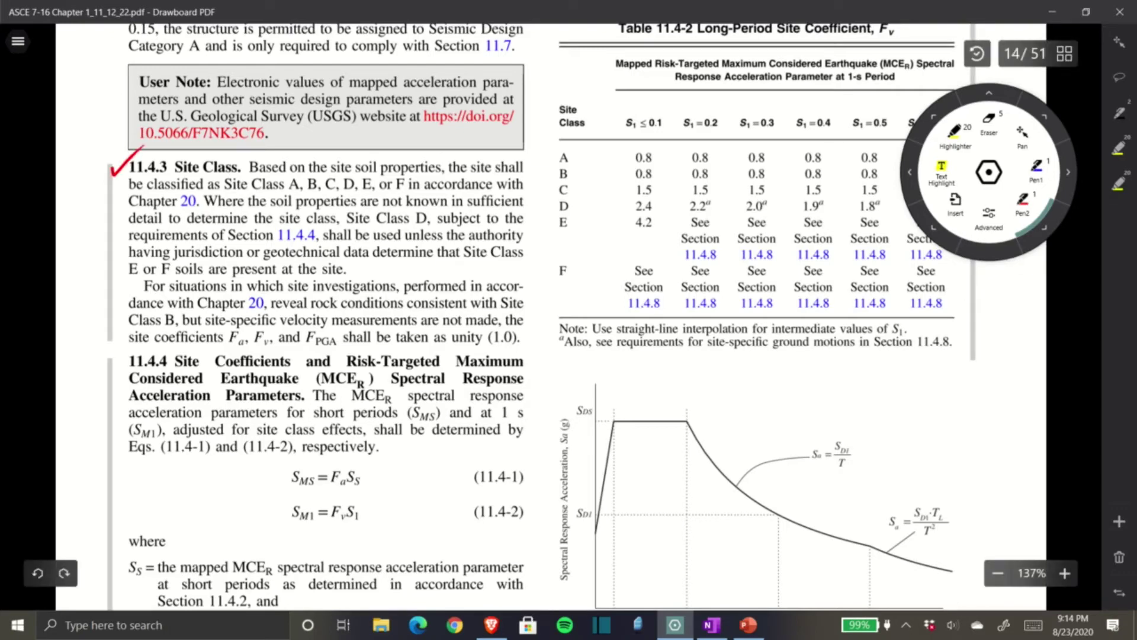
scroll(542, 317, "down", 3)
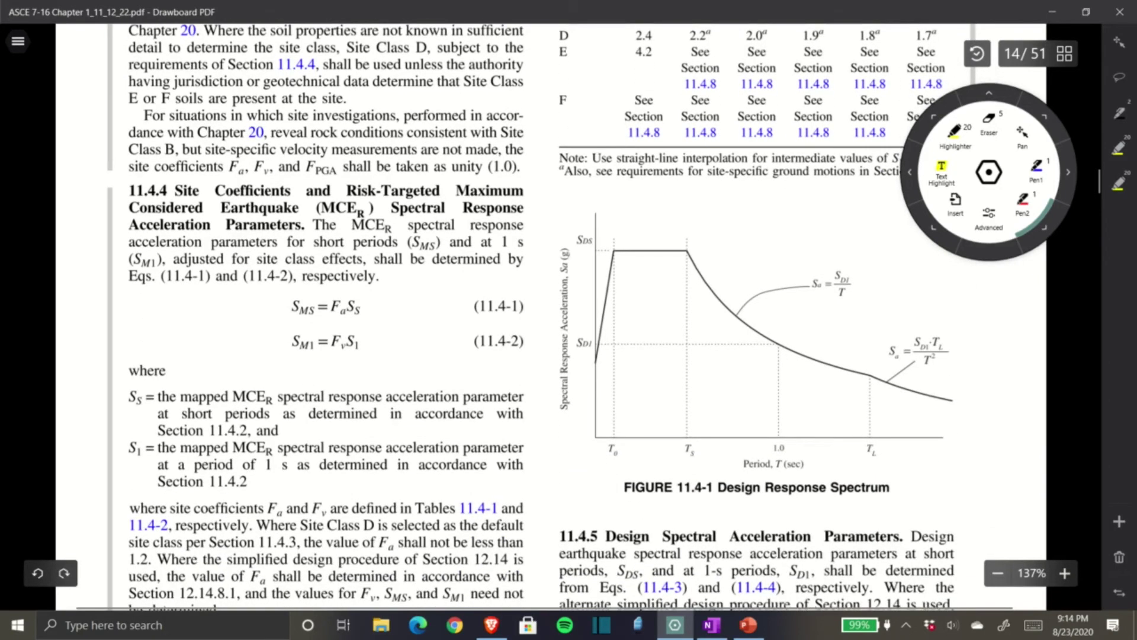
Mark Eqs. 11.4-1 and 11.4-2 in red with arrows at SMS, SM1, Fa and Fv and boxes around Ss and S1
scroll(541, 317, "up", 1)
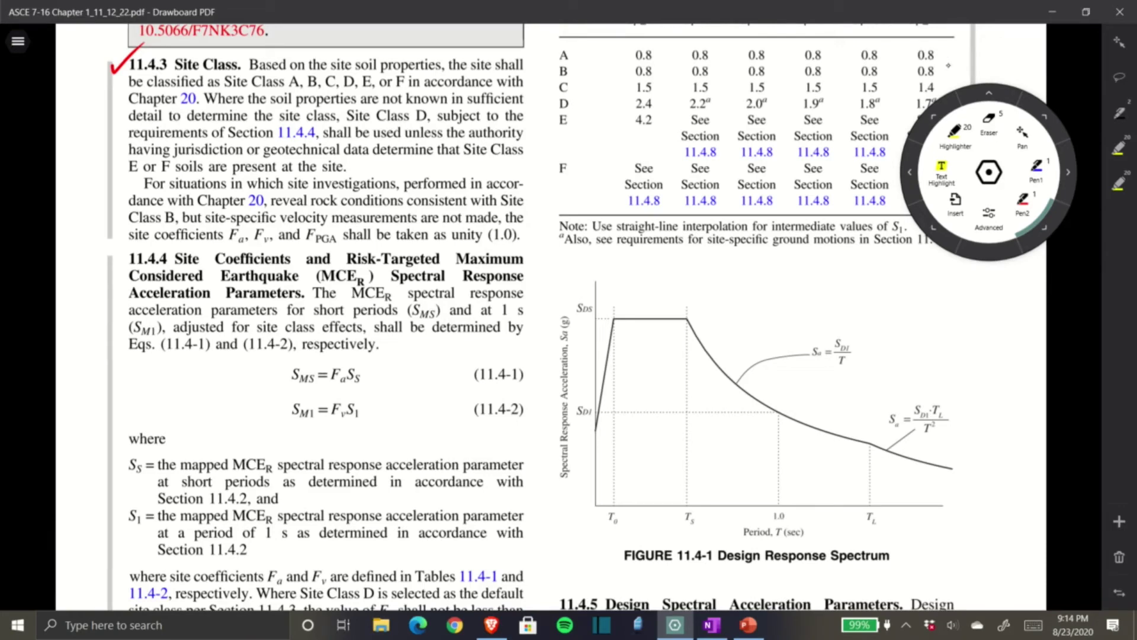
left_click_drag(267, 372, 287, 369)
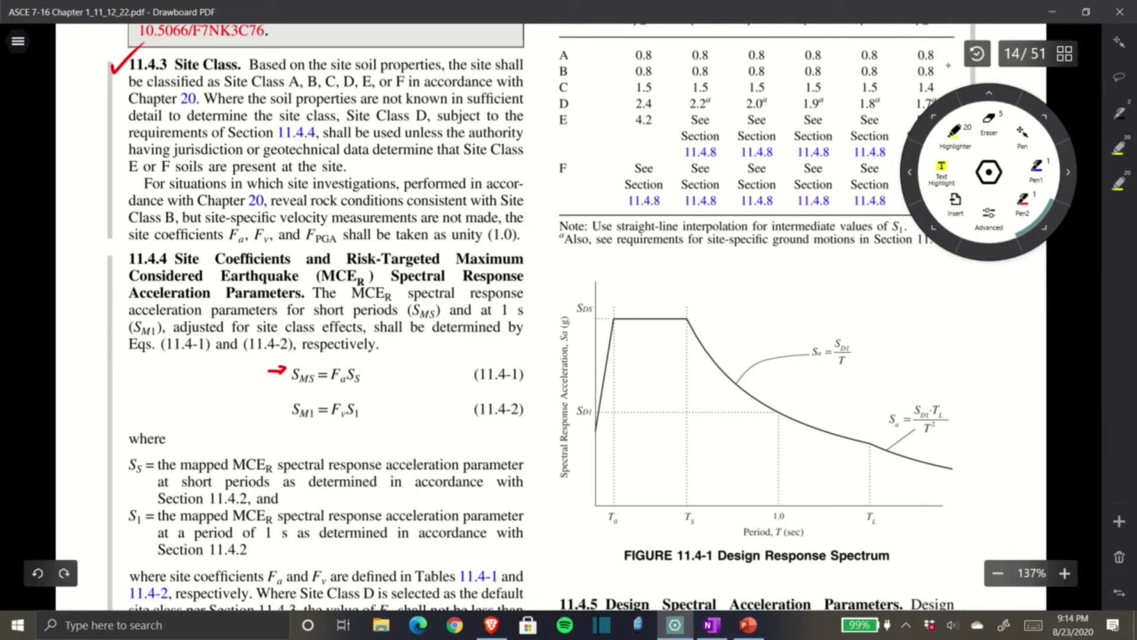
left_click_drag(261, 407, 281, 404)
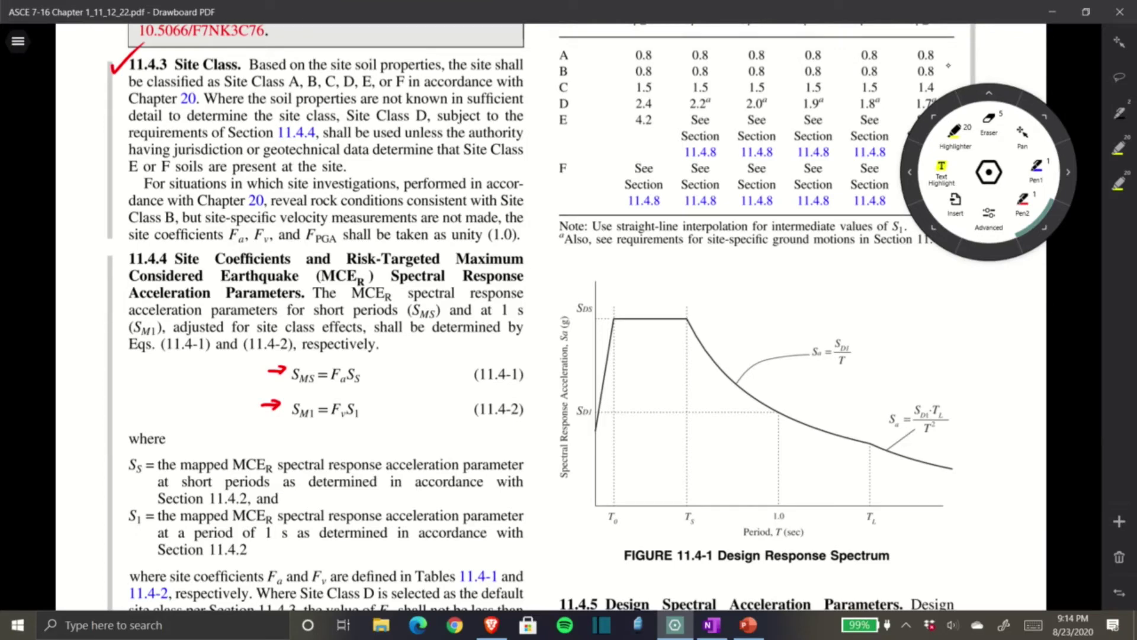
left_click_drag(347, 363, 363, 421)
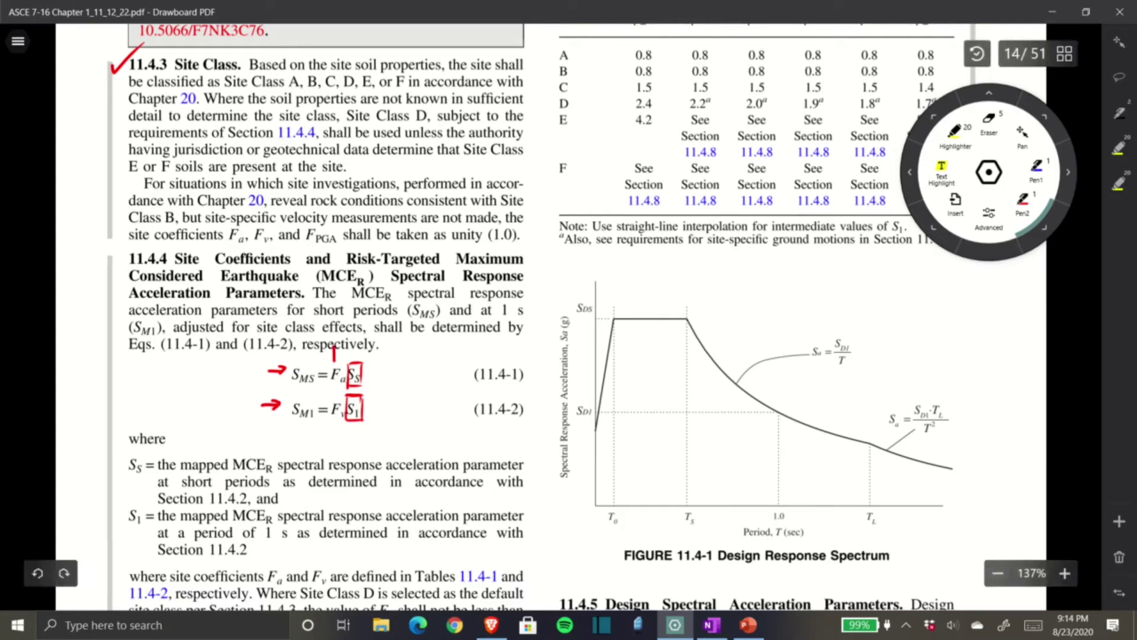
left_click_drag(334, 348, 334, 363)
left_click_drag(334, 440, 339, 429)
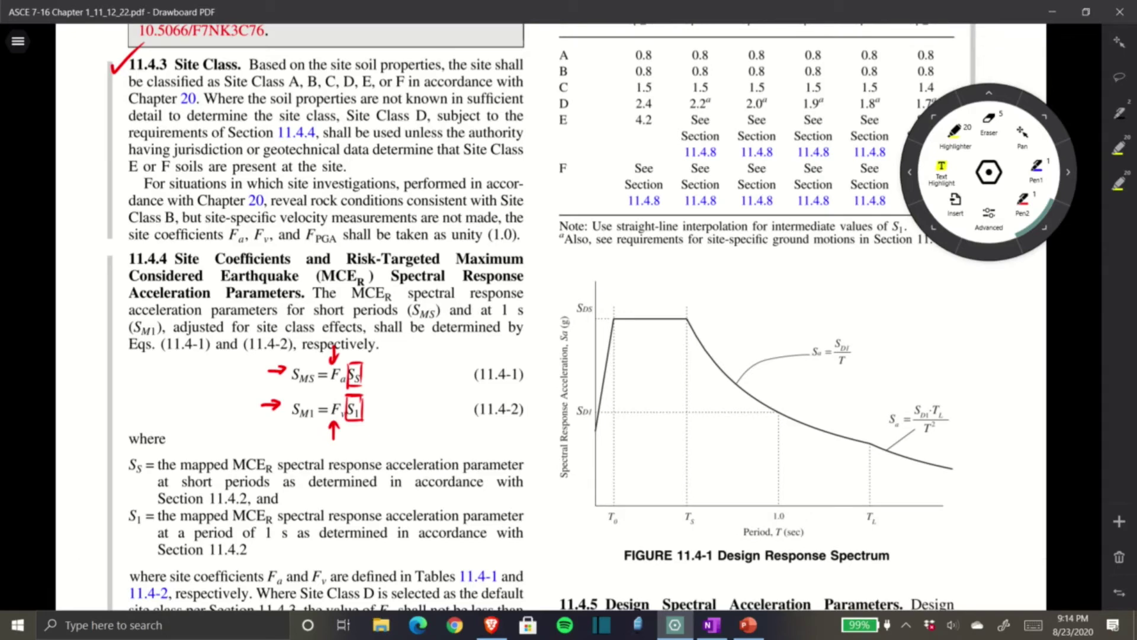
In Table 11.4-1, underline the table number, circle Site Class D, and trace its row and the gap between Ss = 0.75 and 1.0
scroll(531, 317, "down", 1)
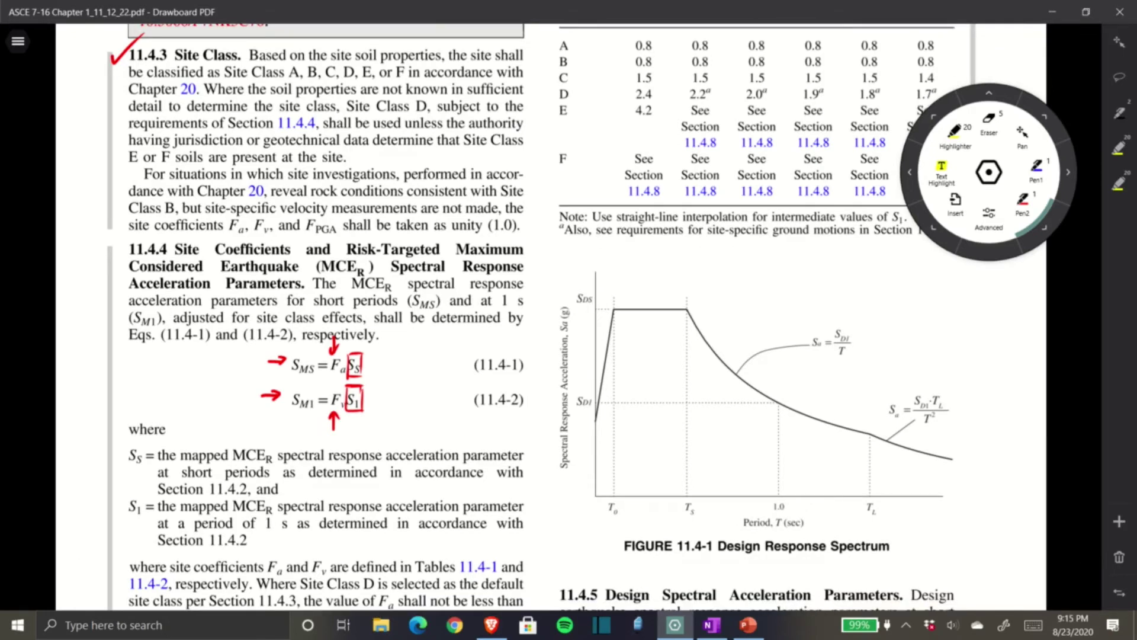
scroll(551, 317, "down", 5)
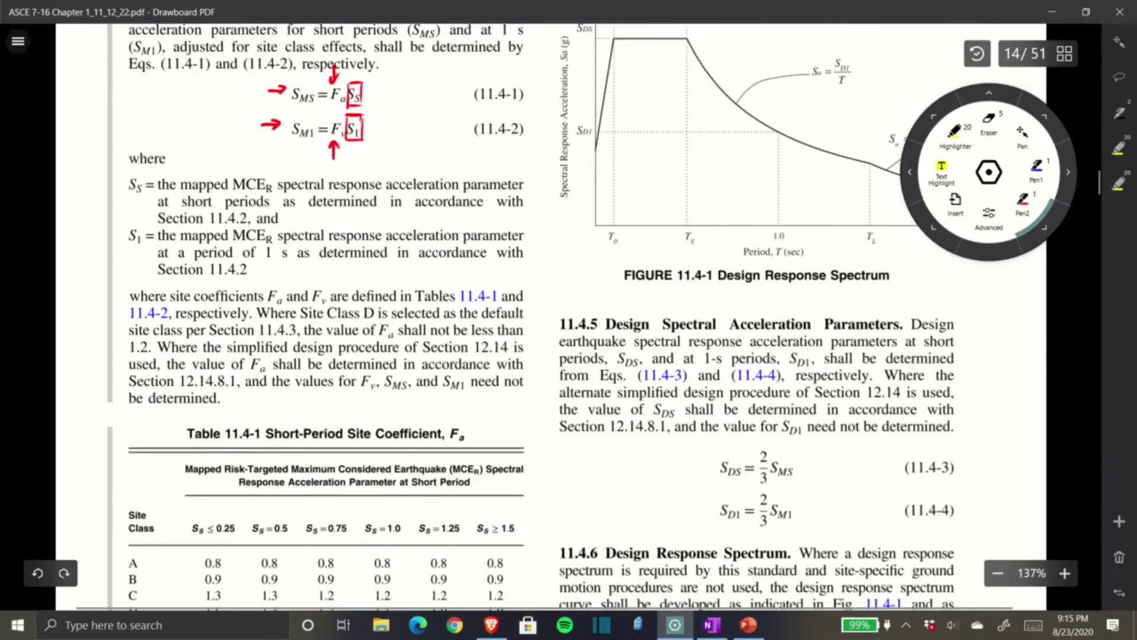
scroll(551, 316, "down", 2)
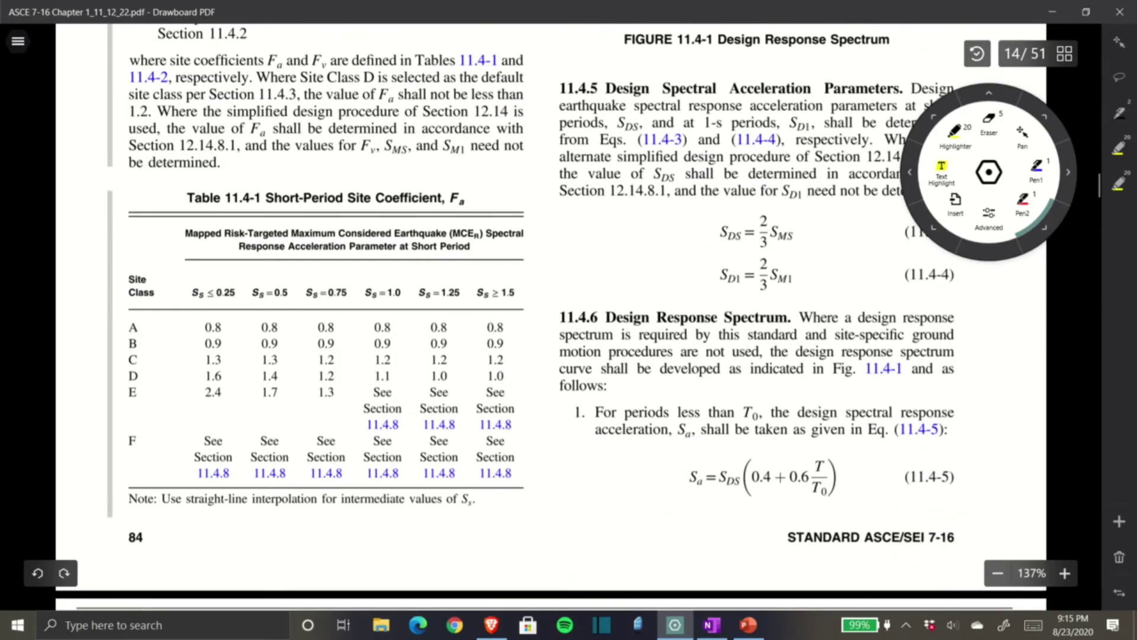
left_click_drag(184, 209, 267, 206)
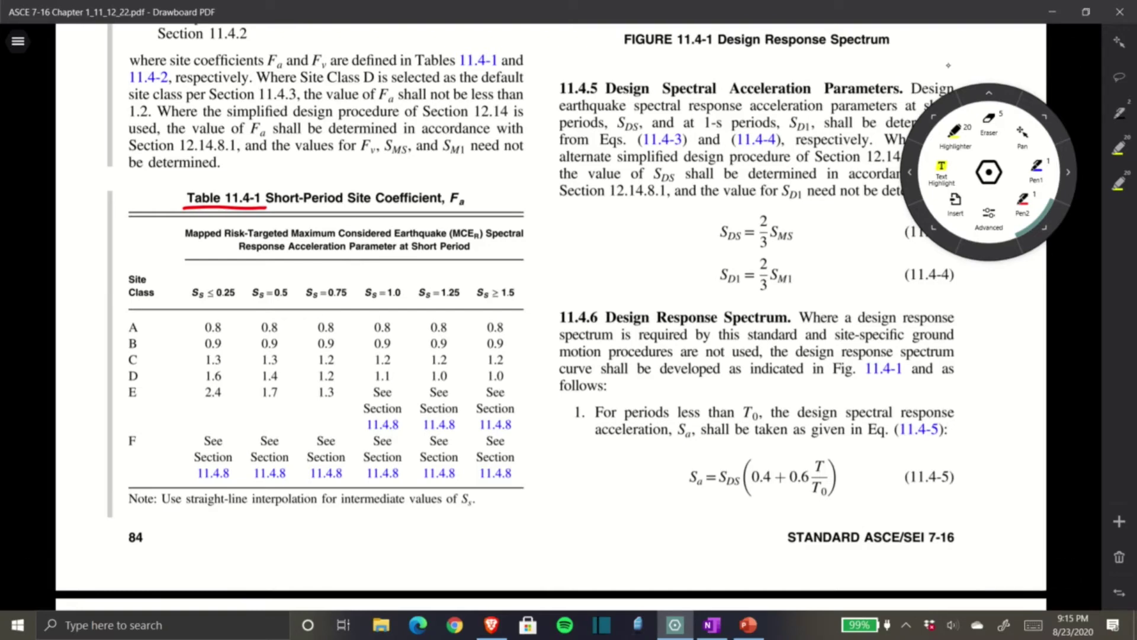
mouse_move(135, 368)
left_mouse_down()
mouse_move(124, 368)
mouse_move(142, 365)
left_mouse_up()
left_click_drag(356, 283, 356, 300)
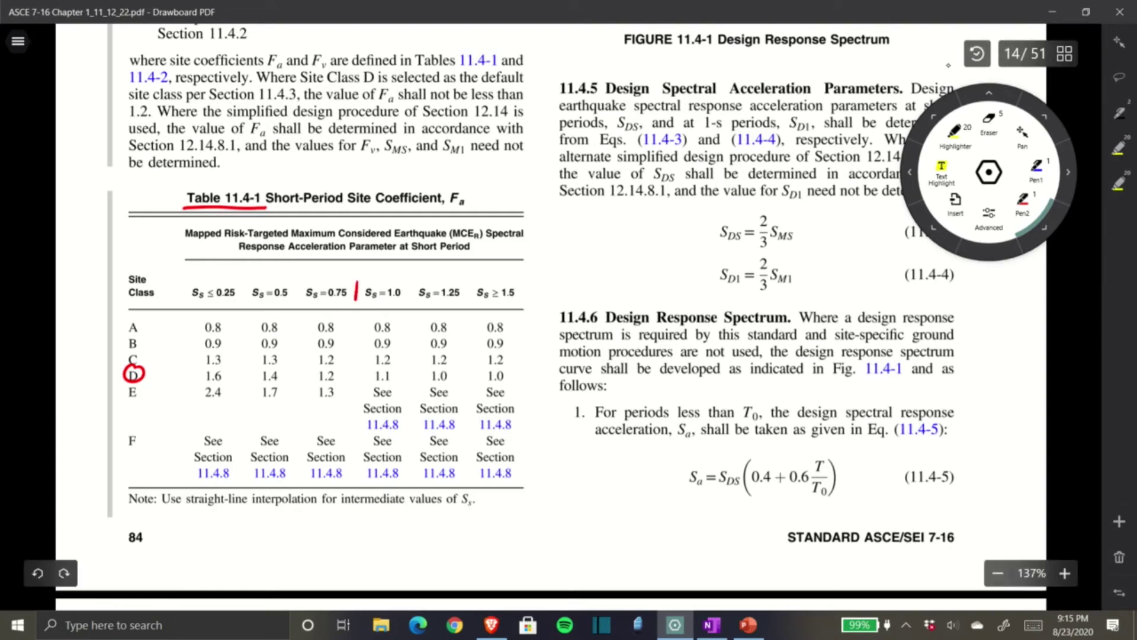
left_click_drag(156, 374, 339, 373)
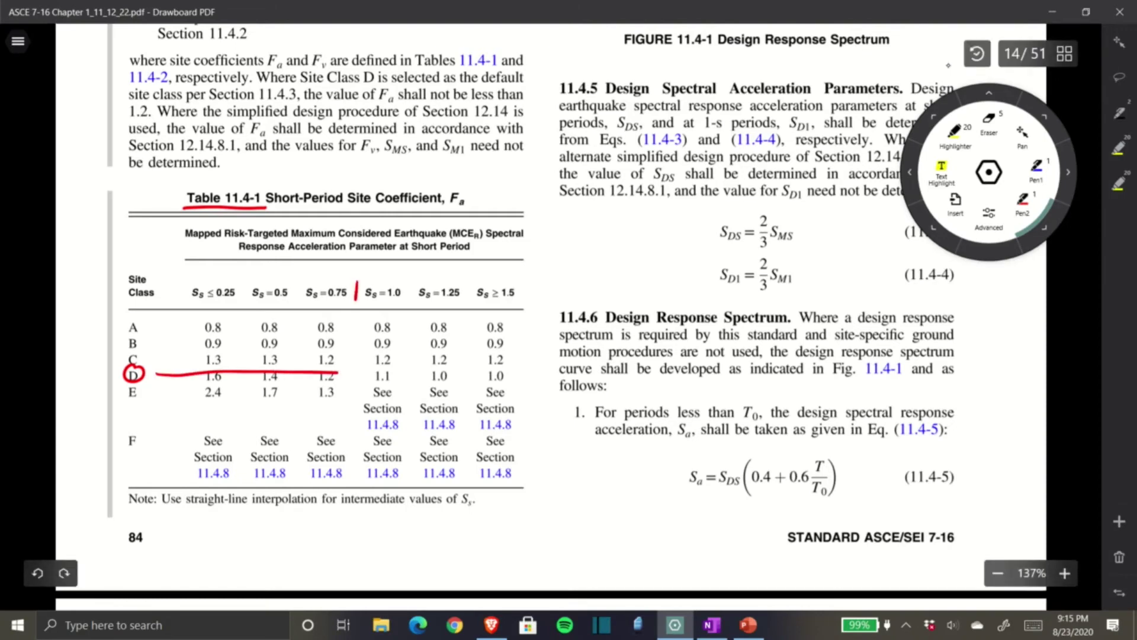
left_click_drag(356, 303, 352, 359)
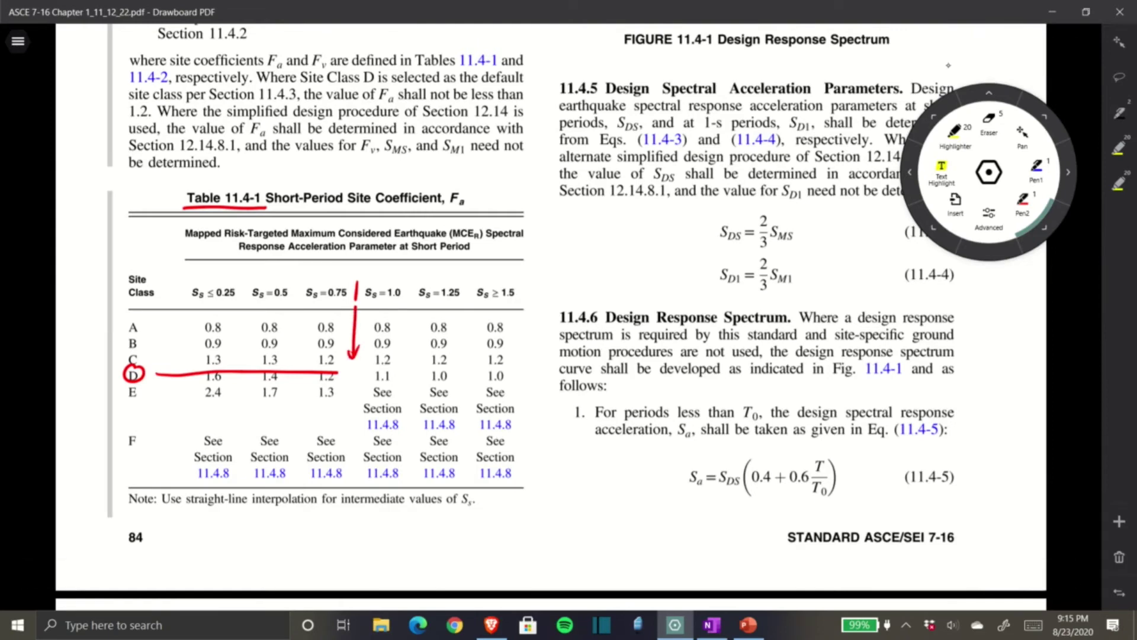
Underline the straight-line interpolation note and write the interpolated Fa value 1.15 in the Site Class D row
left_click_drag(128, 508, 483, 509)
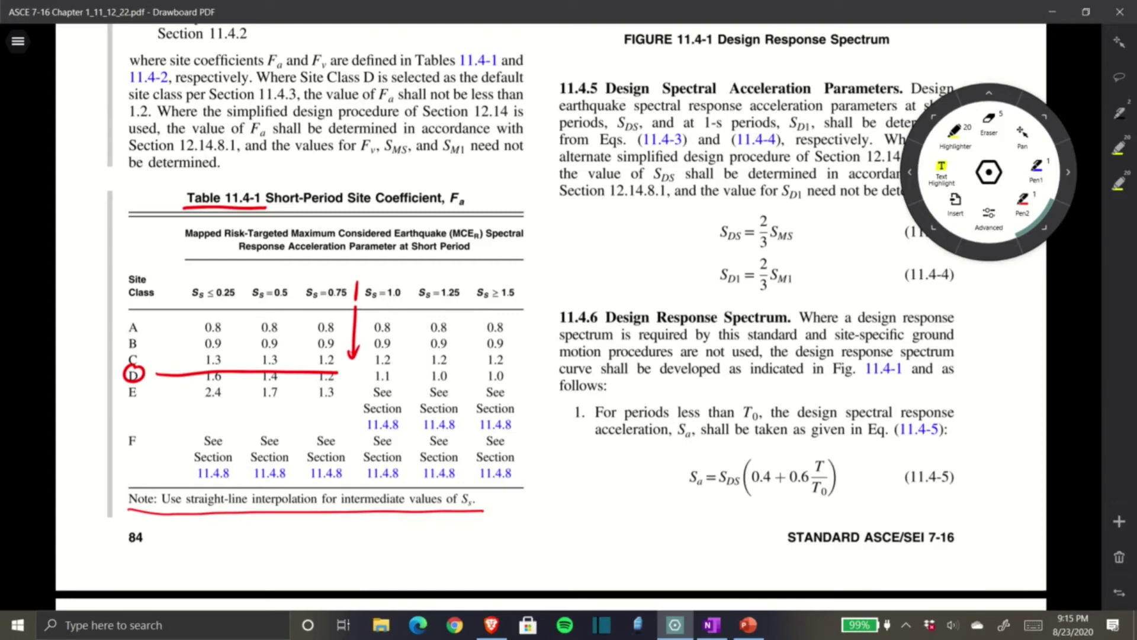
left_click_drag(347, 367, 347, 378)
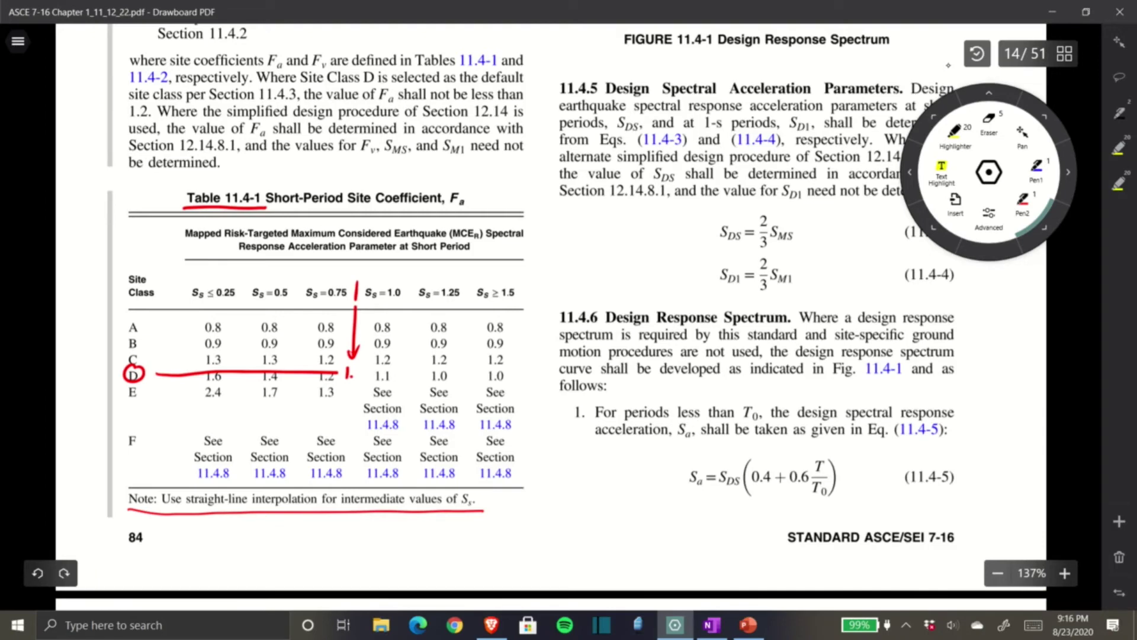
mouse_move(356, 364)
left_mouse_down()
mouse_move(357, 379)
mouse_move(369, 363)
mouse_move(332, 379)
left_mouse_up()
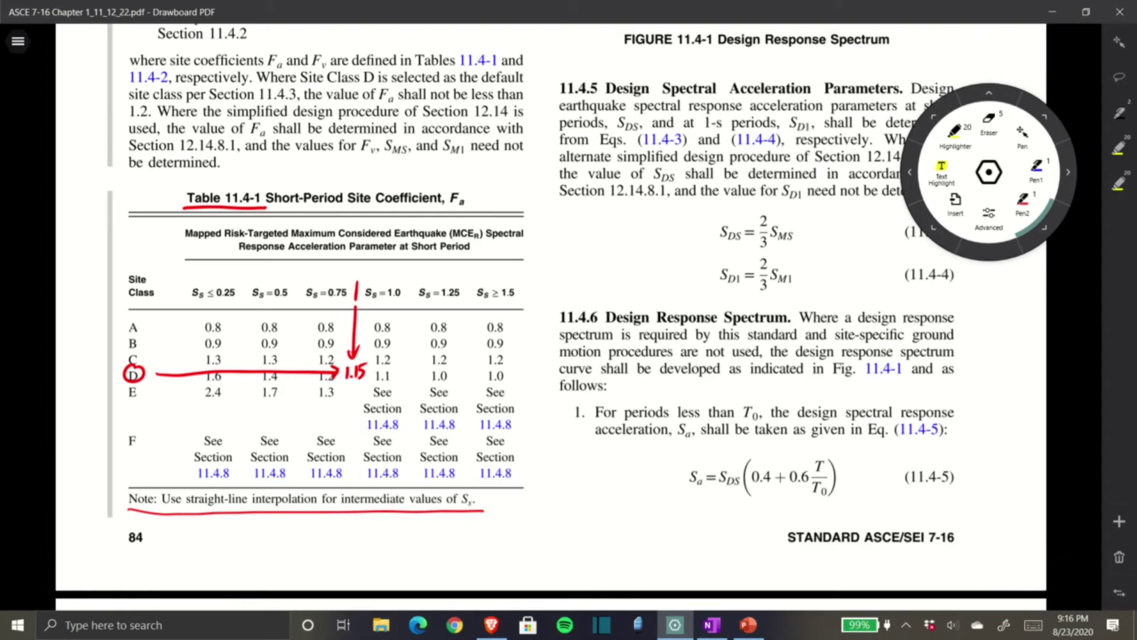
Point a red arrow at the site coefficients paragraph of Section 11.4.4 and underline the minimum Fa value 1.2
scroll(531, 317, "up", 4)
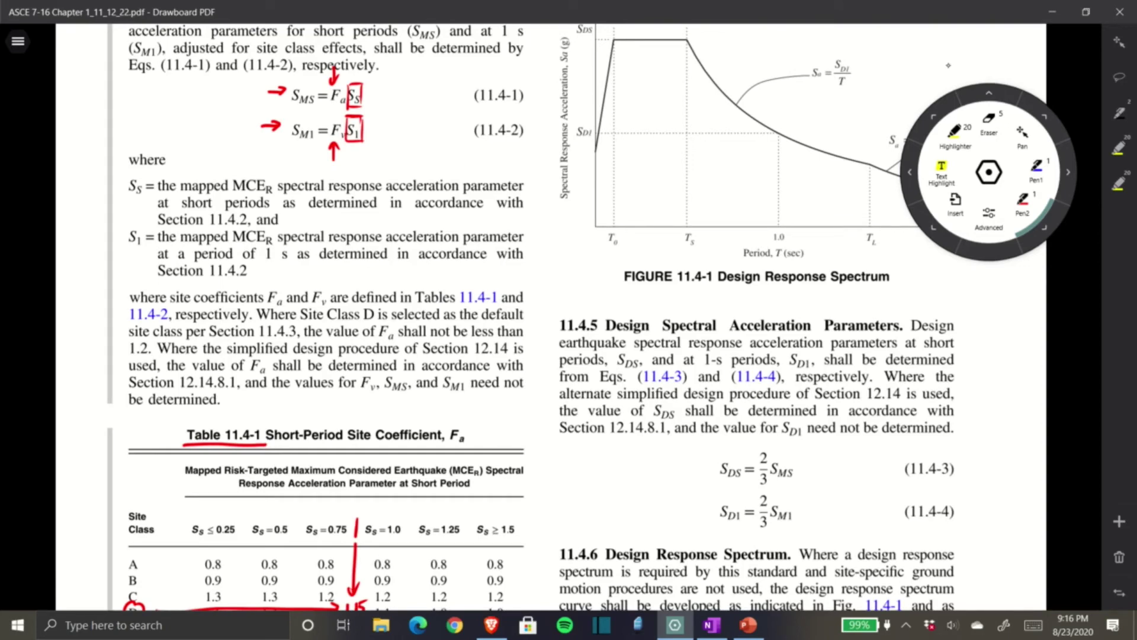
left_click_drag(96, 300, 126, 298)
left_click_drag(129, 359, 157, 359)
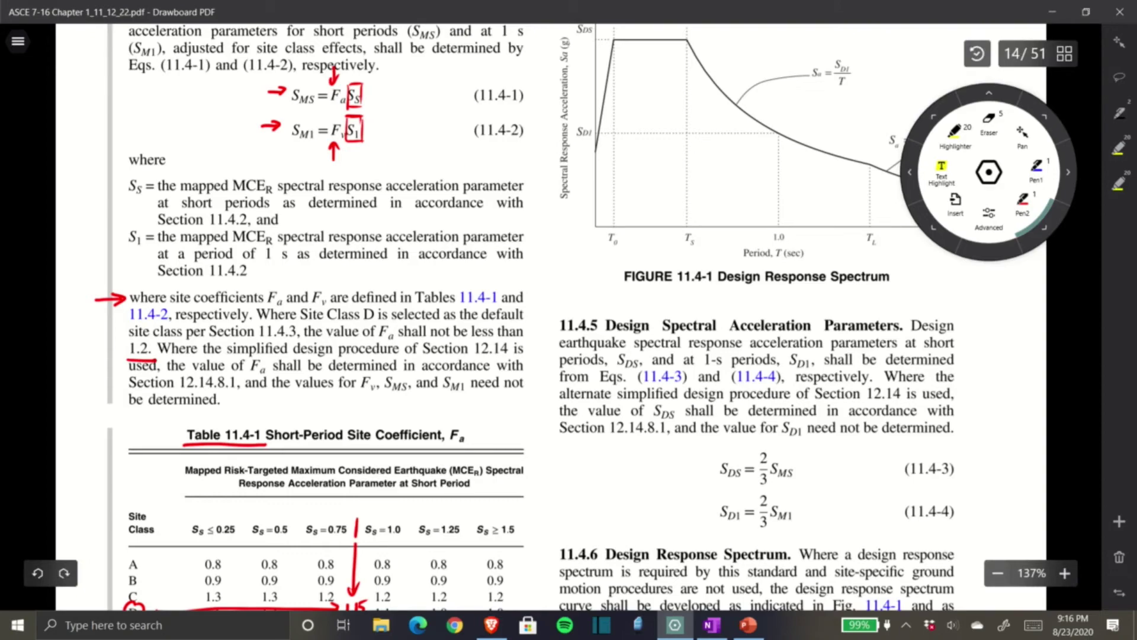
Cross out the handwritten 1.15 in Table 11.4-1 and write 1.2 below it
scroll(586, 320, "down", 4)
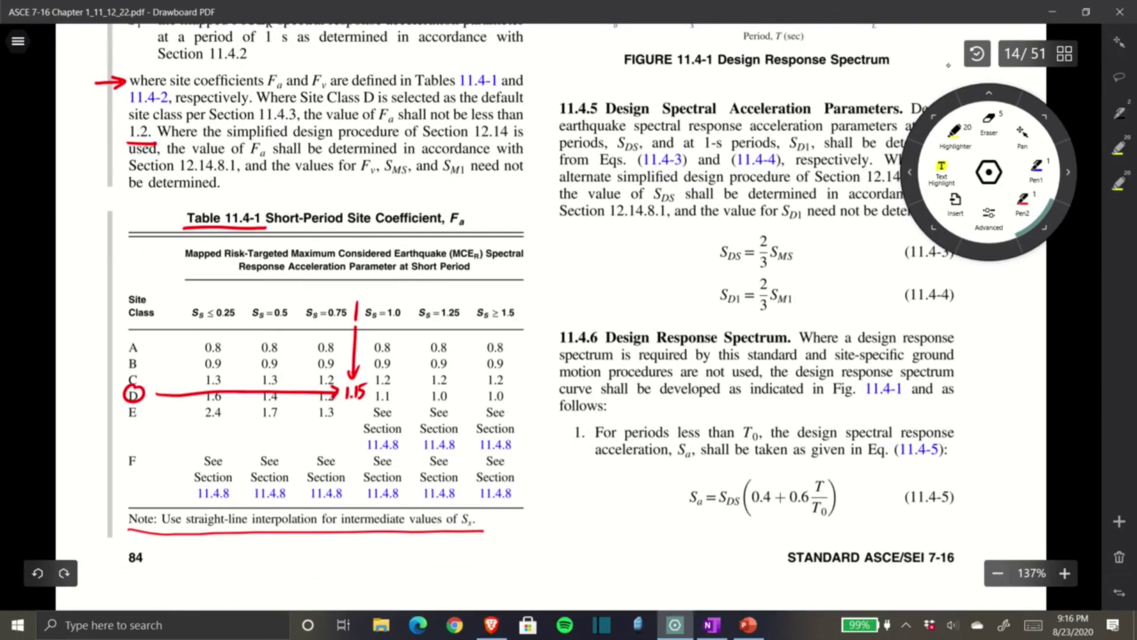
left_click_drag(362, 375, 316, 445)
left_click(323, 444)
left_click_drag(331, 428, 346, 442)
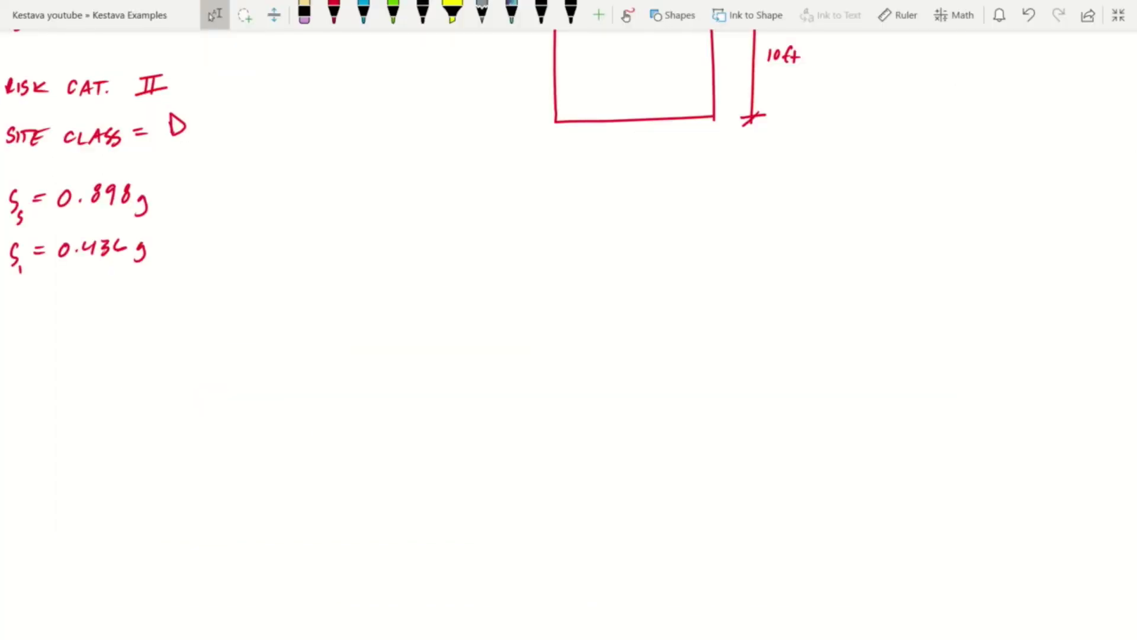
In the OneNote calculation page, handwrite "FA = 1.2" in red below S1 and start the next line with "Fv ="
left_click(333, 12)
mouse_move(14, 310)
left_mouse_down()
mouse_move(12, 330)
mouse_move(25, 305)
left_mouse_up()
left_click_drag(12, 319, 25, 336)
mouse_move(17, 330)
left_mouse_down()
mouse_move(64, 308)
mouse_move(64, 321)
mouse_move(95, 323)
left_mouse_up()
left_click(63, 308)
left_click(71, 321)
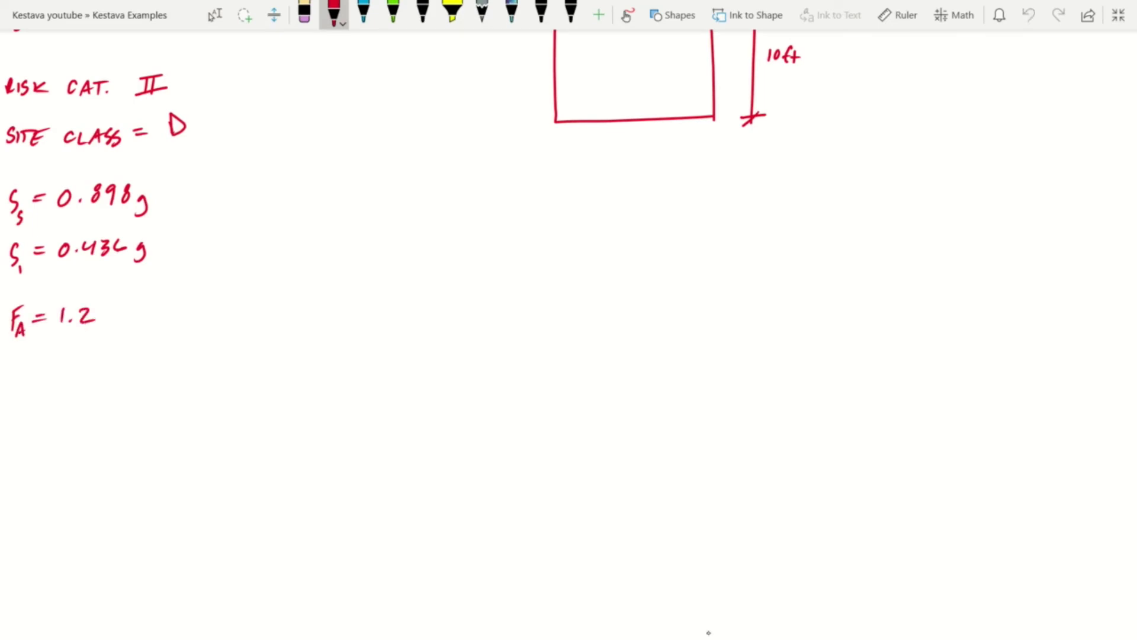
left_click_drag(12, 361, 10, 382)
mouse_move(9, 360)
left_mouse_down()
mouse_move(18, 381)
mouse_move(51, 359)
left_mouse_up()
left_click_drag(38, 368, 52, 366)
Switch back to the ASCE 7-16 PDF, underline the Table 11.4-2 number and circle Site Class D in that table
key("alt+Tab")
scroll(326, 355, "up", 10)
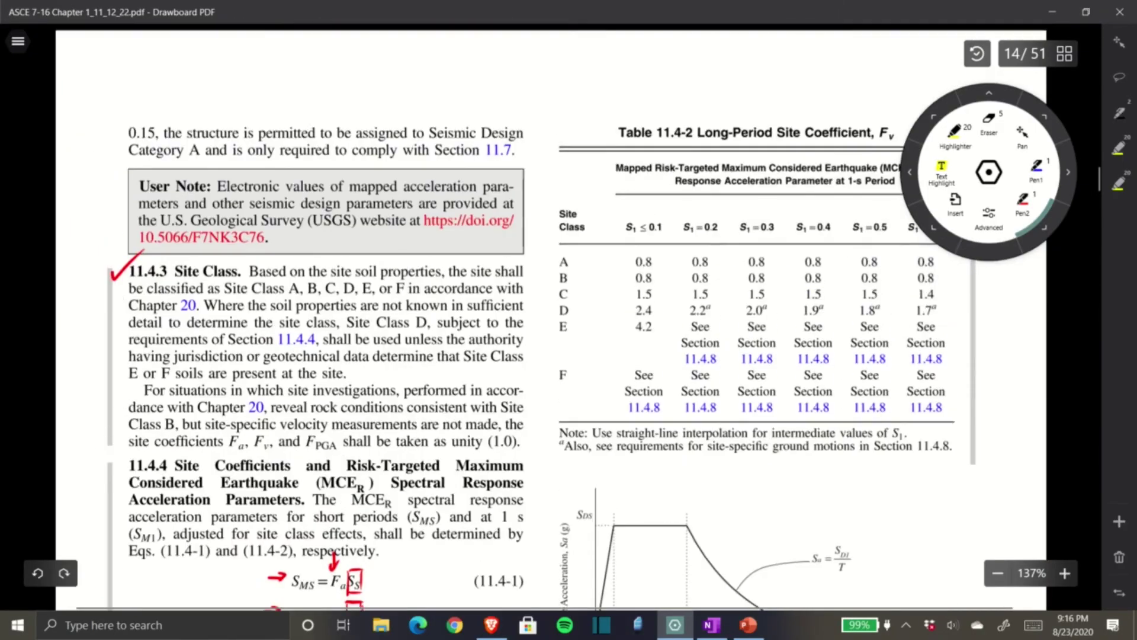
scroll(785, 262, "up", 3)
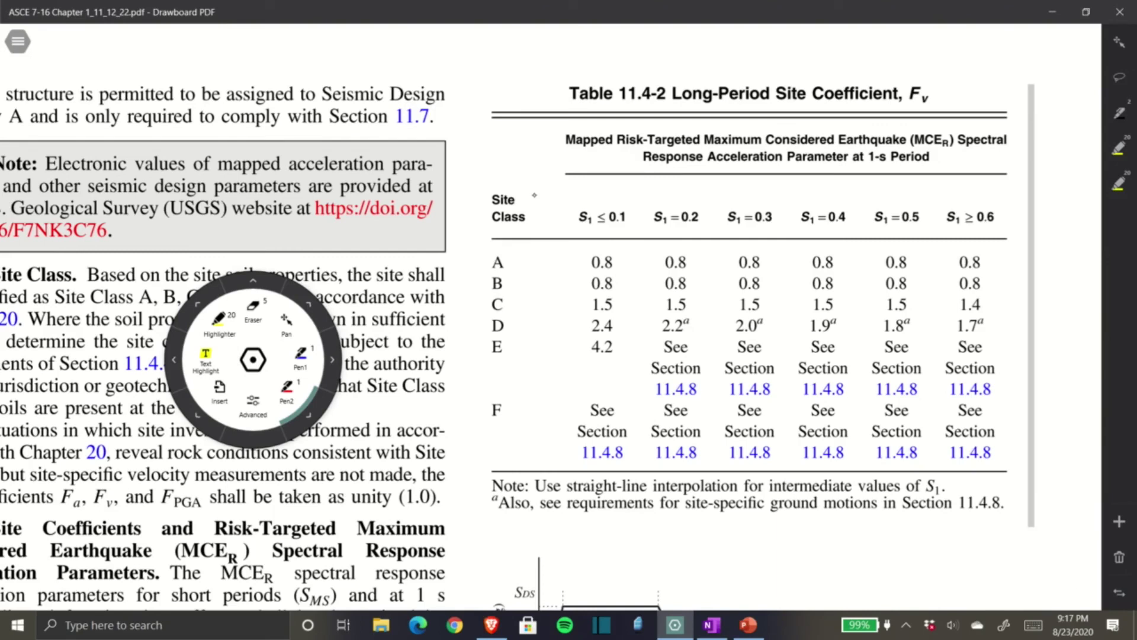
left_click_drag(568, 109, 669, 104)
mouse_move(506, 313)
left_mouse_down()
mouse_move(485, 327)
mouse_move(511, 317)
left_mouse_up()
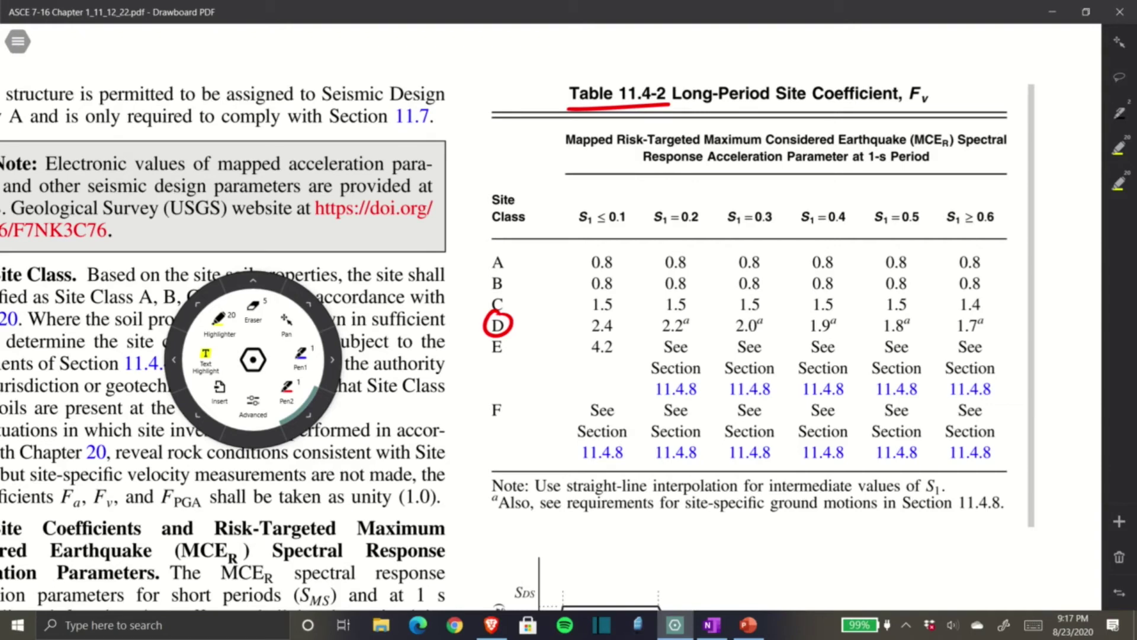
Draw arrows down between S1 = 0.4 and 0.5 and along the Site Class D row, and mark the interpolated Fv value
left_click_drag(859, 205, 856, 307)
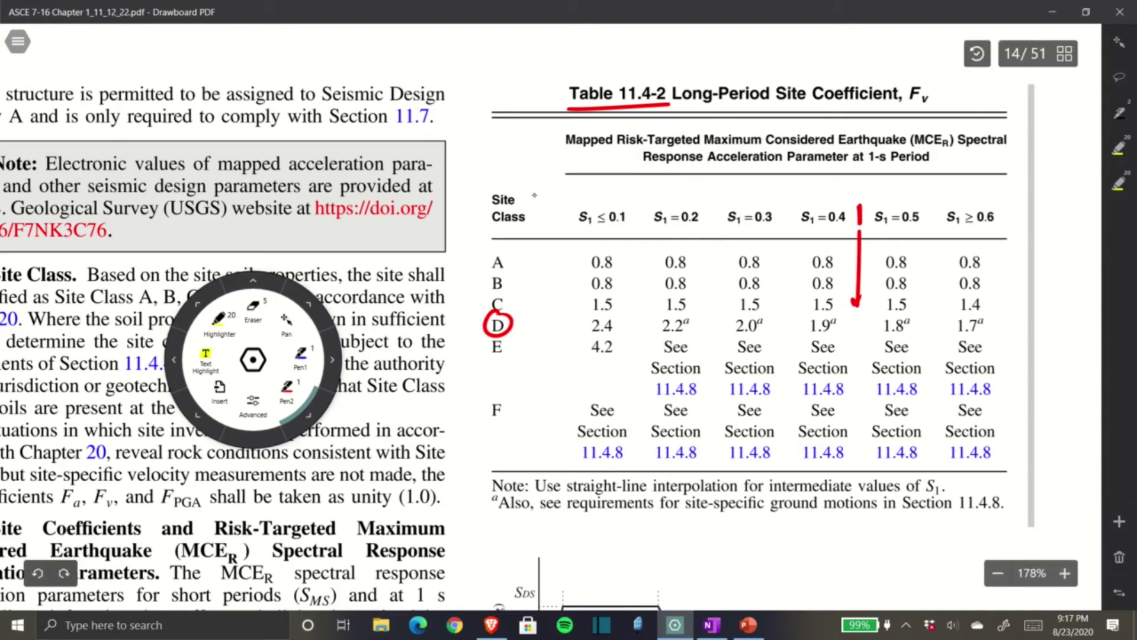
left_click_drag(513, 327, 627, 325)
mouse_move(798, 318)
left_mouse_down()
mouse_move(812, 325)
mouse_move(798, 331)
left_mouse_up()
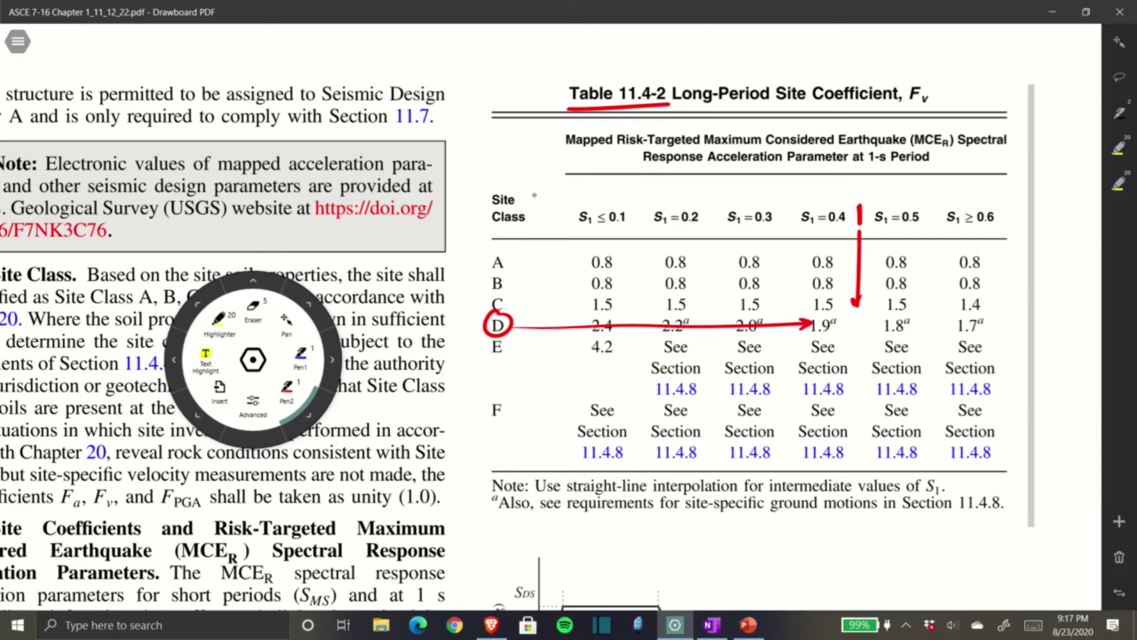
left_click(851, 325)
mouse_move(847, 314)
left_mouse_down()
mouse_move(845, 326)
mouse_move(864, 326)
mouse_move(878, 308)
left_mouse_up()
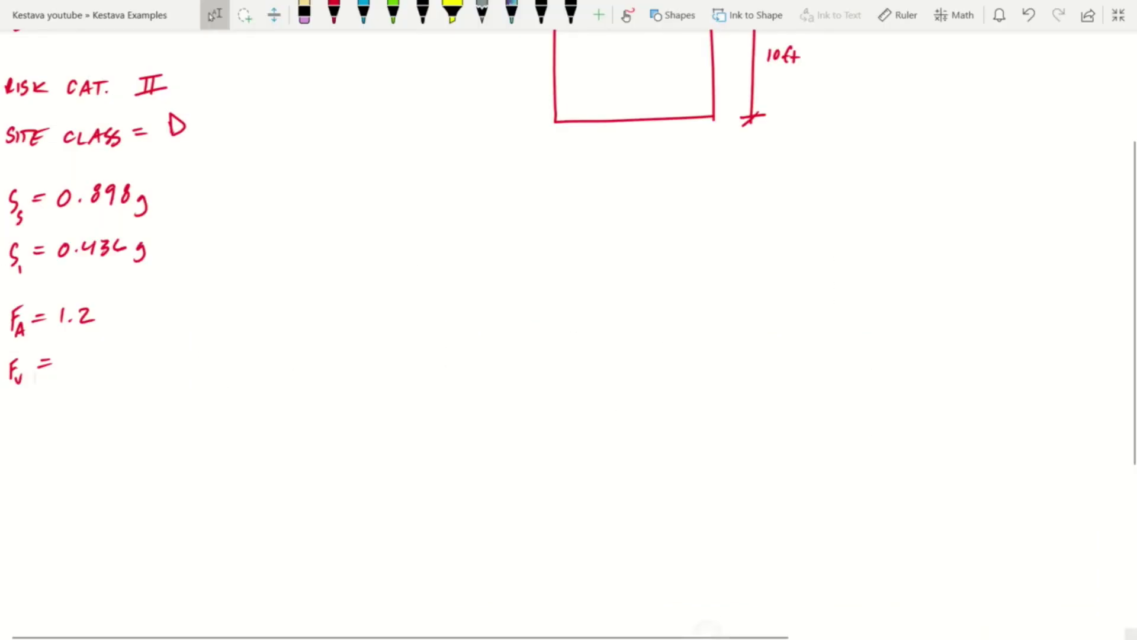
Complete the Fv line in the OneNote page with 1.85 and bracket the Ss, S1, FA and Fv values together
left_click(214, 14)
scroll(569, 320, "down", 1)
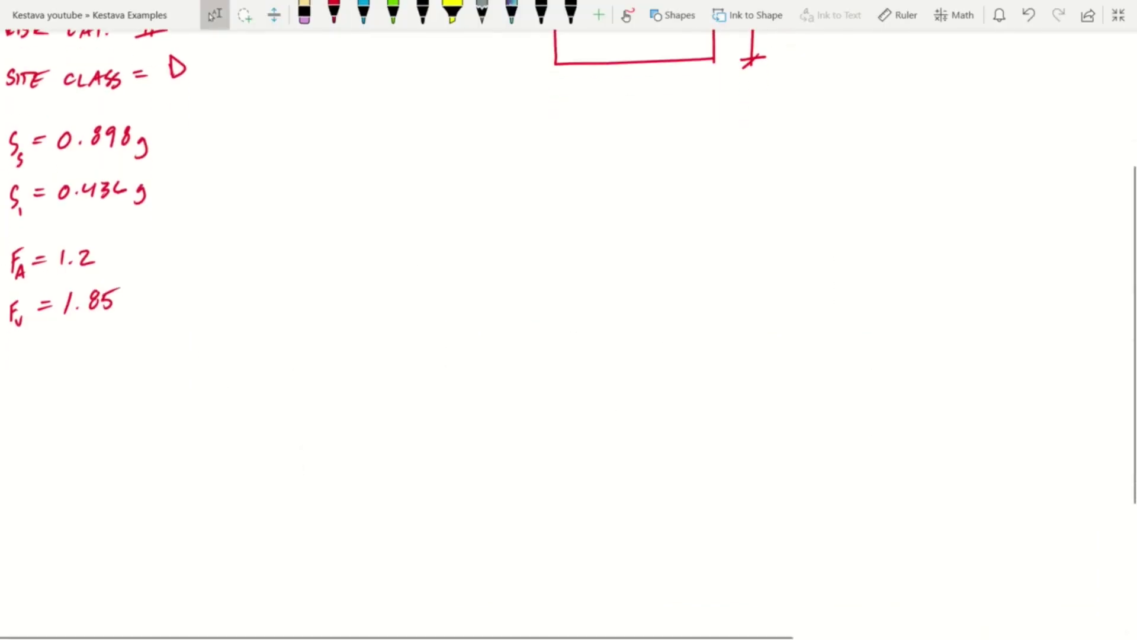
left_click(334, 11)
mouse_move(162, 118)
left_mouse_down()
mouse_move(181, 151)
mouse_move(146, 318)
left_mouse_up()
Handwrite the short-period calculation "SMS = (0.898)(1.2) = 1.078g" beside the bracket
mouse_move(177, 216)
left_mouse_down()
mouse_move(229, 201)
mouse_move(219, 217)
mouse_move(244, 229)
mouse_move(279, 213)
left_mouse_up()
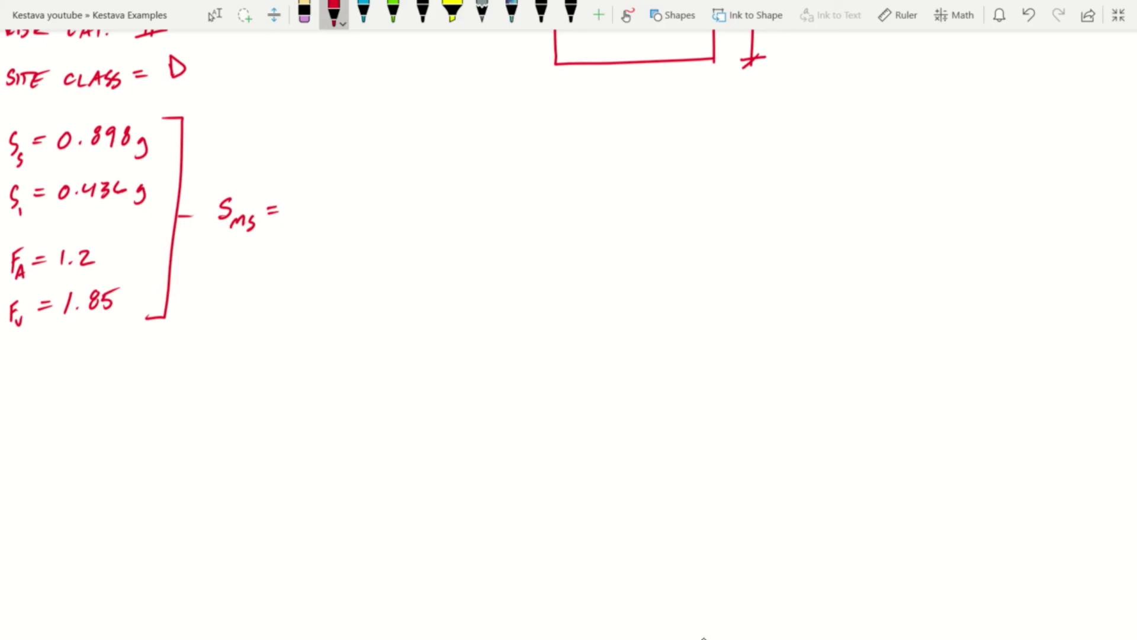
mouse_move(310, 200)
left_mouse_down()
mouse_move(302, 209)
mouse_move(331, 197)
mouse_move(372, 221)
mouse_move(315, 224)
left_mouse_up()
left_click(320, 211)
mouse_move(401, 189)
left_mouse_down()
mouse_move(403, 225)
mouse_move(406, 212)
mouse_move(430, 213)
left_mouse_up()
left_click(413, 209)
left_click_drag(433, 189, 436, 222)
left_click_drag(458, 194, 469, 193)
left_click_drag(459, 203, 514, 191)
left_click(495, 203)
mouse_move(520, 191)
left_mouse_down()
mouse_move(540, 202)
mouse_move(536, 193)
left_mouse_up()
left_click_drag(558, 193, 549, 211)
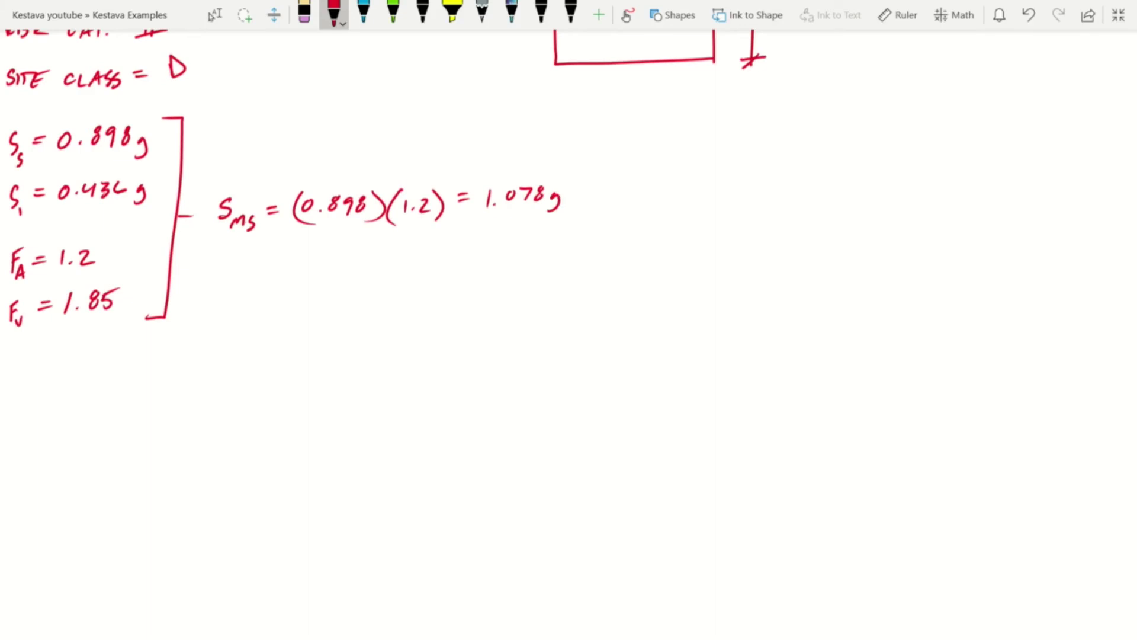
Handwrite the 1-second calculation "SM1 = (0.436)(1.85) = 0.807g" below the SMS line
left_click_drag(222, 250, 212, 270)
mouse_move(220, 278)
left_mouse_down()
mouse_move(228, 267)
mouse_move(237, 277)
left_mouse_up()
mouse_move(242, 274)
left_mouse_down()
mouse_move(243, 286)
mouse_move(270, 260)
left_mouse_up()
mouse_move(263, 269)
left_mouse_down()
mouse_move(290, 255)
mouse_move(291, 274)
mouse_move(332, 258)
left_mouse_up()
left_click(317, 263)
mouse_move(329, 251)
left_mouse_down()
mouse_move(338, 267)
mouse_move(376, 268)
left_mouse_up()
left_click_drag(391, 251, 393, 264)
left_click(402, 261)
left_click_drag(416, 247, 415, 253)
left_click_drag(431, 245, 421, 258)
mouse_move(439, 238)
left_mouse_down()
mouse_move(443, 261)
mouse_move(463, 241)
left_mouse_up()
mouse_move(456, 249)
left_mouse_down()
mouse_move(521, 234)
mouse_move(518, 244)
mouse_move(550, 255)
left_mouse_up()
left_click(501, 247)
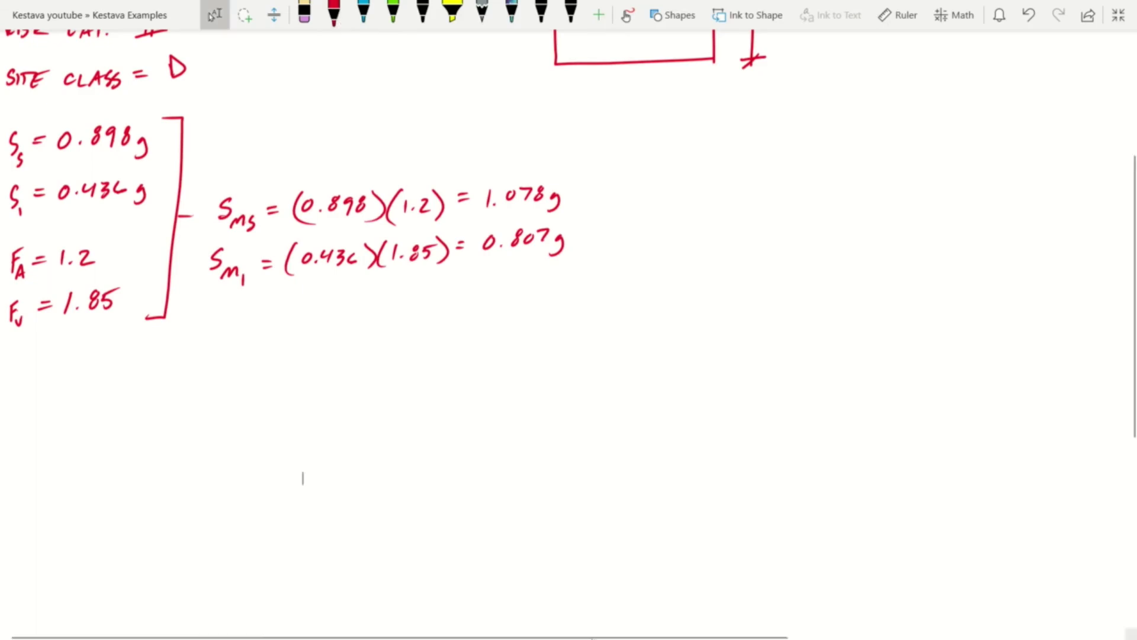
Switch to the ASCE 7-16 PDF and put a red check mark beside Eqs. 11.4-1 and 11.4-2
key("Escape")
key("alt+Tab")
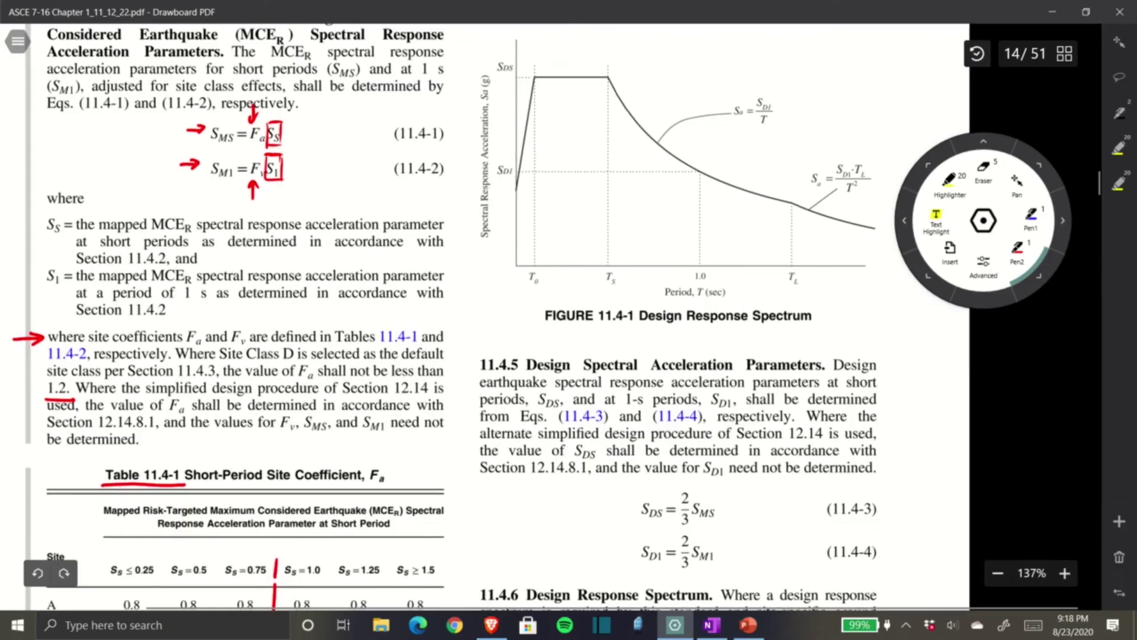
left_click_drag(316, 152, 367, 114)
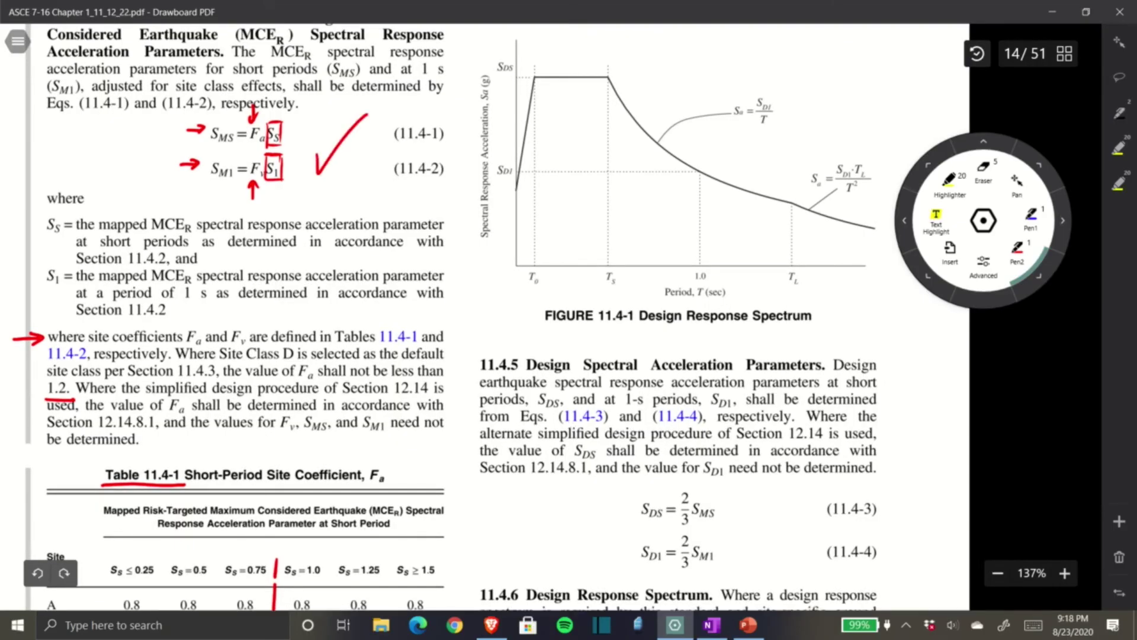
Draw a red curly brace in front of the SDS and SD1 equations 11.4-3 and 11.4-4 in Section 11.4.5
scroll(450, 319, "down", 4)
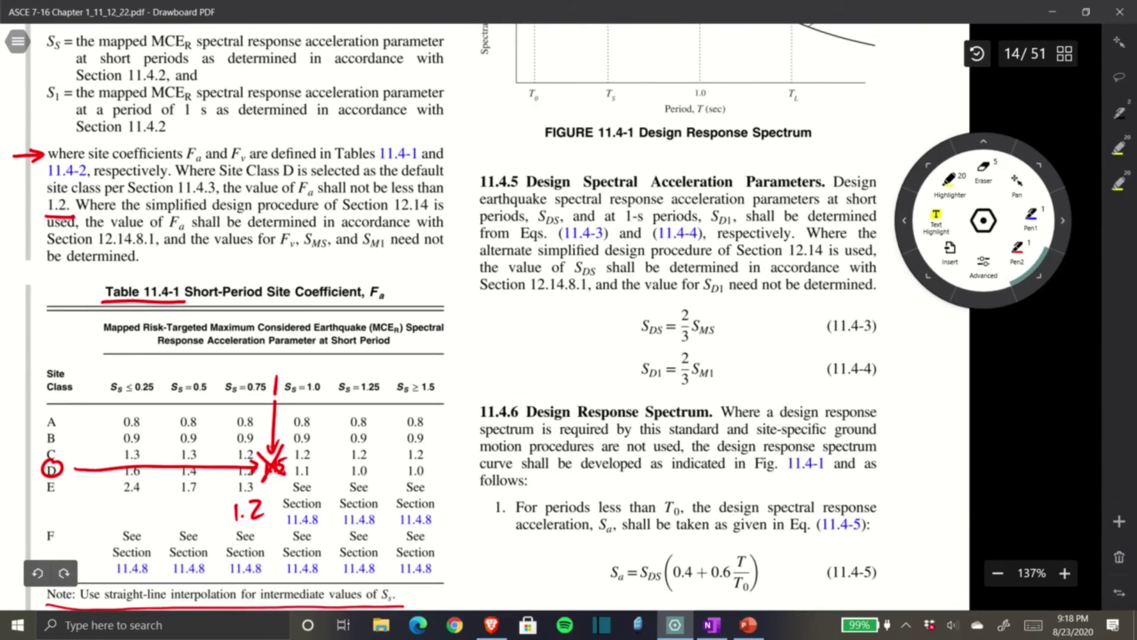
scroll(451, 320, "up", 2)
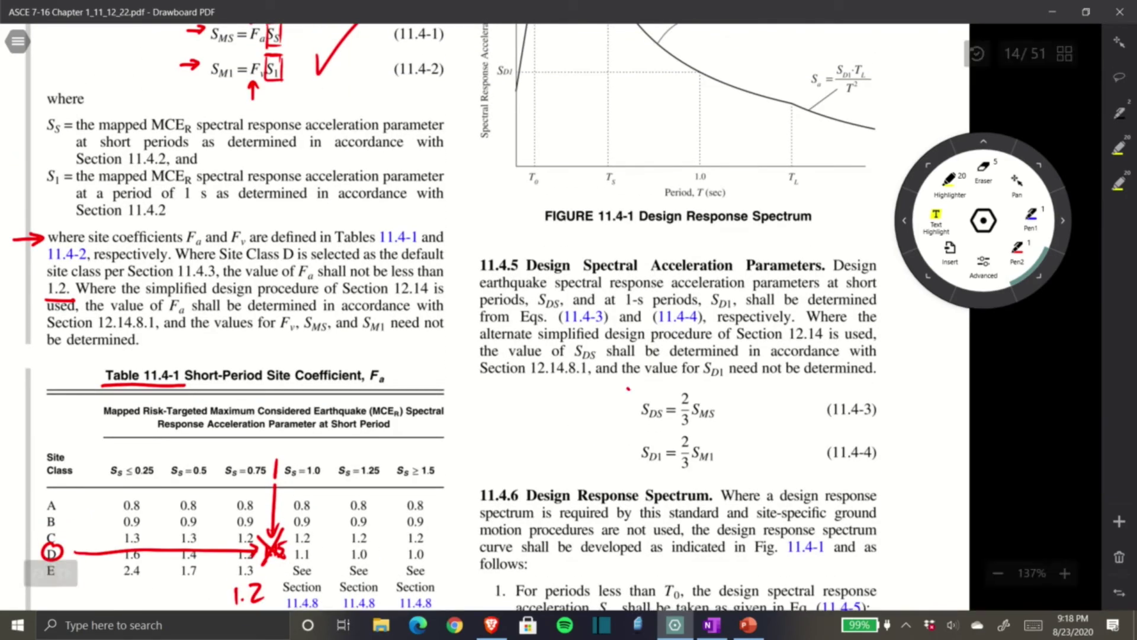
mouse_move(629, 389)
left_mouse_down()
mouse_move(611, 431)
mouse_move(627, 477)
left_mouse_up()
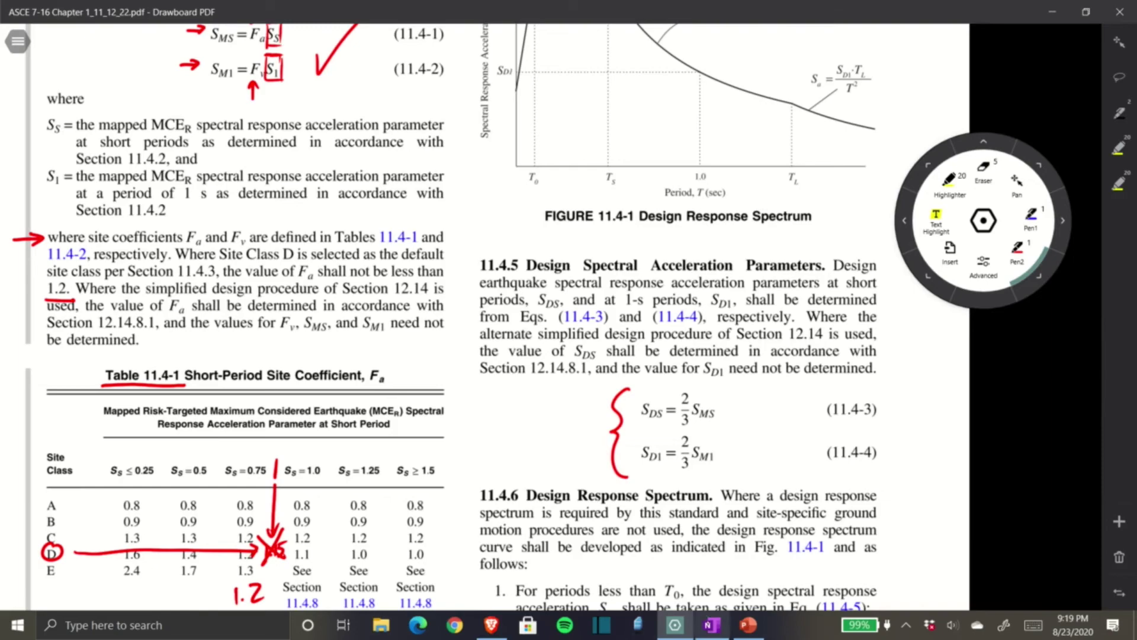
Switch to the OneNote page and handwrite "SDS = (2/3) 1.078 = 0.64g" after an arrow from the SMS result
left_click(712, 625)
mouse_move(634, 168)
left_mouse_down()
mouse_move(621, 192)
mouse_move(658, 184)
mouse_move(653, 193)
mouse_move(684, 172)
left_mouse_up()
mouse_move(676, 178)
left_mouse_down()
mouse_move(716, 168)
mouse_move(726, 184)
left_mouse_up()
left_click_drag(706, 155, 705, 190)
mouse_move(736, 153)
left_mouse_down()
mouse_move(726, 180)
mouse_move(768, 172)
left_mouse_up()
left_click_drag(783, 162, 791, 174)
mouse_move(805, 159)
left_mouse_down()
mouse_move(800, 167)
mouse_move(832, 152)
left_mouse_up()
left_click_drag(822, 161, 852, 154)
left_click_drag(864, 165, 897, 155)
left_click_drag(894, 145, 899, 173)
Handwrite the 1-second design calculation "SD1 = (2/3) 0.807 = 0.538g" below the SDS line
left_click_drag(620, 220, 612, 240)
left_click_drag(632, 233, 633, 243)
mouse_move(645, 234)
left_mouse_down()
mouse_move(676, 223)
mouse_move(687, 243)
mouse_move(709, 216)
mouse_move(706, 228)
left_mouse_up()
left_click_drag(713, 219, 712, 235)
mouse_move(731, 206)
left_mouse_down()
mouse_move(733, 240)
mouse_move(758, 218)
left_mouse_up()
mouse_move(765, 223)
left_mouse_down()
mouse_move(827, 219)
mouse_move(863, 213)
left_mouse_up()
left_click(857, 210)
left_click_drag(865, 200, 875, 198)
mouse_move(879, 196)
left_mouse_down()
mouse_move(878, 212)
mouse_move(897, 200)
mouse_move(909, 218)
left_mouse_up()
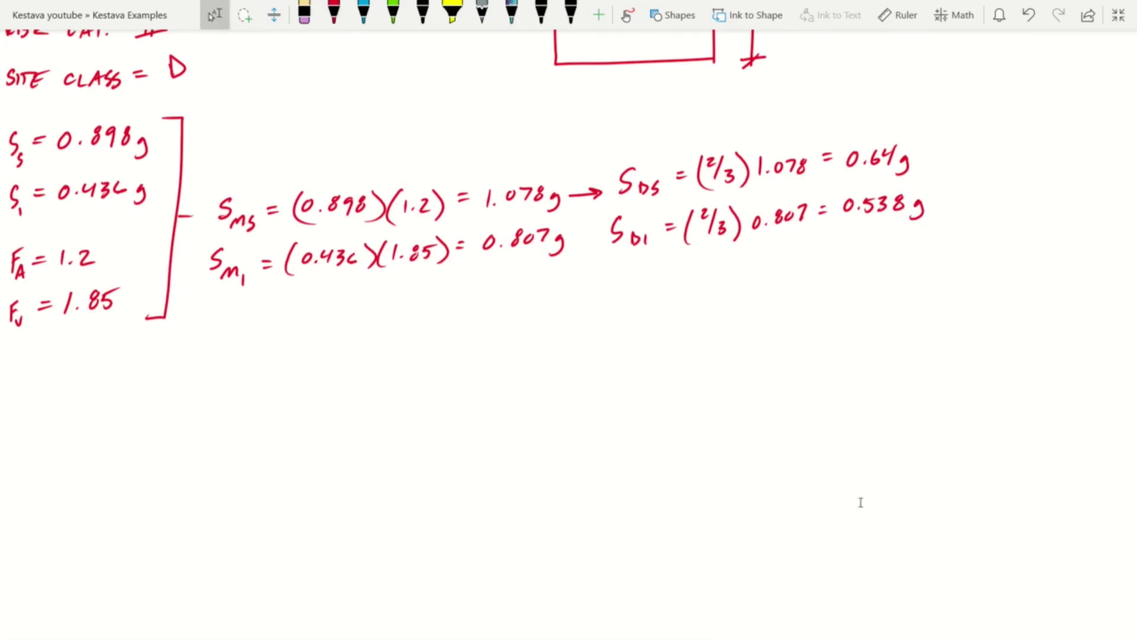
Handwrite the label "SEISMIC DESIGN CATEGORY" below the Fa and Fv values
left_click_drag(24, 405, 14, 423)
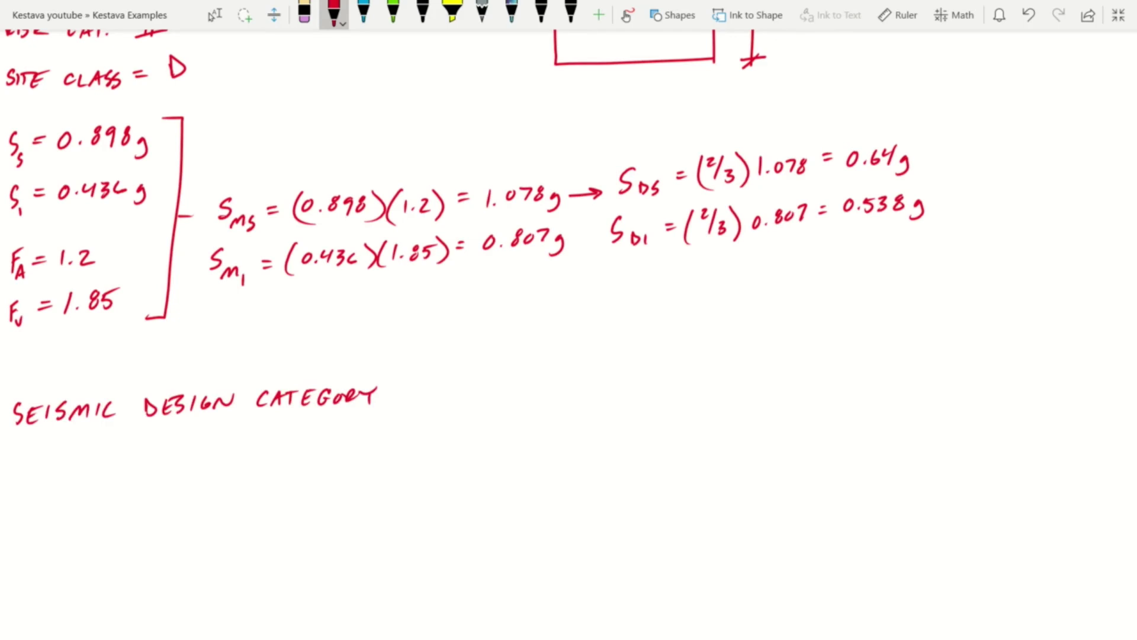
key("Escape")
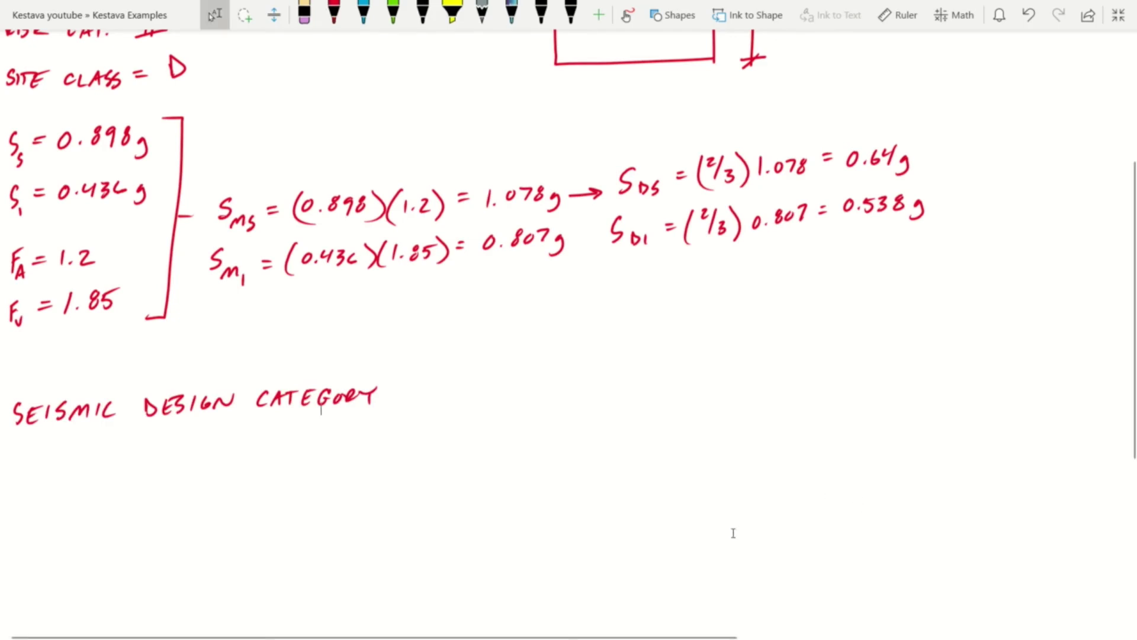
Switch to the ASCE 7-16 PDF, underline Table 11.6-1 and its SDS heading in red, and write "= 0.64" beside SDS
key("alt+Tab")
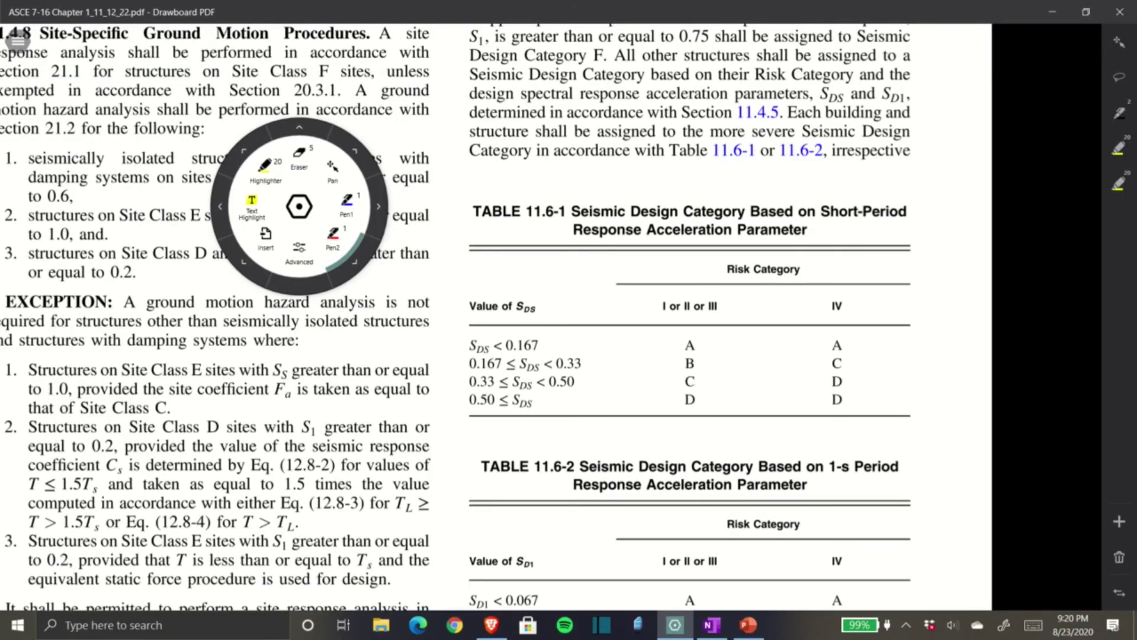
left_click_drag(471, 225, 572, 222)
left_click_drag(508, 318, 536, 316)
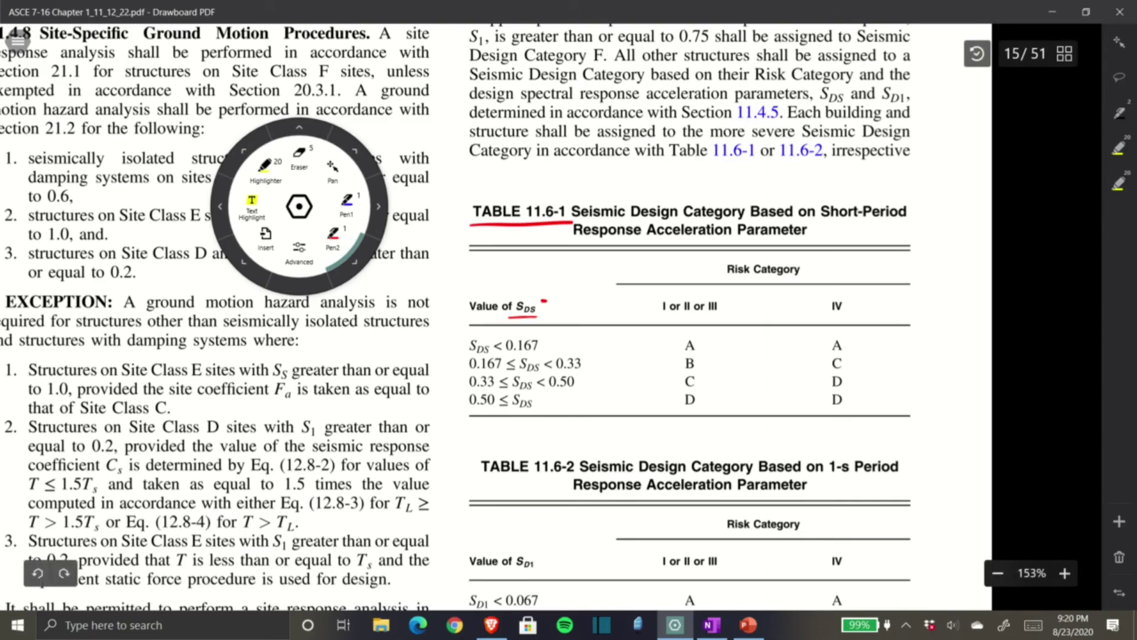
left_click_drag(540, 302, 548, 302)
left_click_drag(540, 306, 549, 306)
left_click_drag(558, 299, 583, 310)
left_click(563, 308)
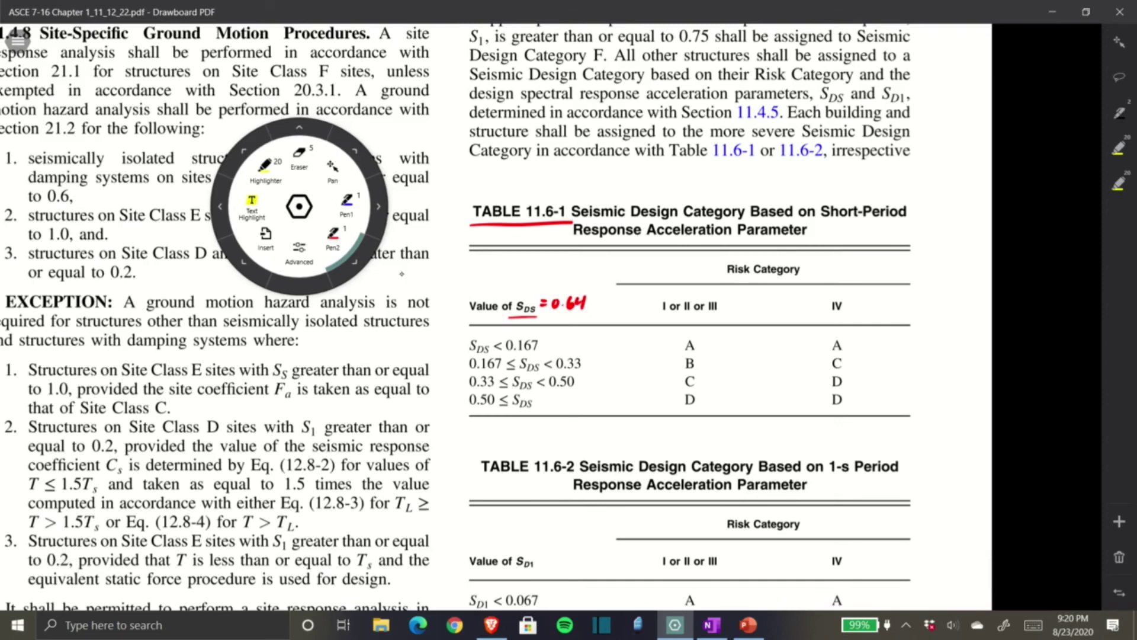
Mark the 0.50 ≤ SDS row and the "I or II or III" risk category column in red, leading to category D in Table 11.6-1
left_click_drag(560, 401, 533, 401)
left_click_drag(533, 402, 543, 408)
mouse_move(682, 298)
left_mouse_down()
mouse_move(691, 317)
mouse_move(694, 302)
mouse_move(689, 384)
left_mouse_up()
mouse_move(568, 405)
left_mouse_down()
mouse_move(676, 405)
mouse_move(688, 385)
mouse_move(700, 389)
left_mouse_up()
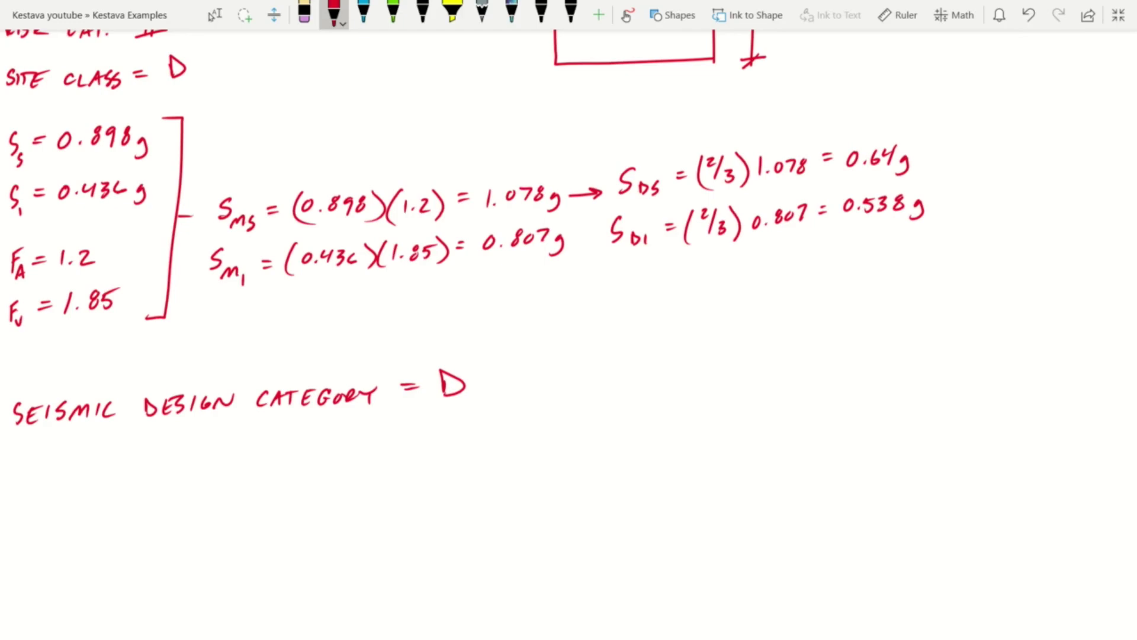
Handwrite the labels "Ie =", "hn =" and "N =" on separate lines below the seismic design category in the notes
mouse_move(22, 459)
left_mouse_down()
mouse_move(22, 483)
mouse_move(28, 456)
left_mouse_up()
mouse_move(10, 479)
left_mouse_down()
mouse_move(48, 482)
mouse_move(77, 465)
left_mouse_up()
left_click_drag(14, 502, 36, 540)
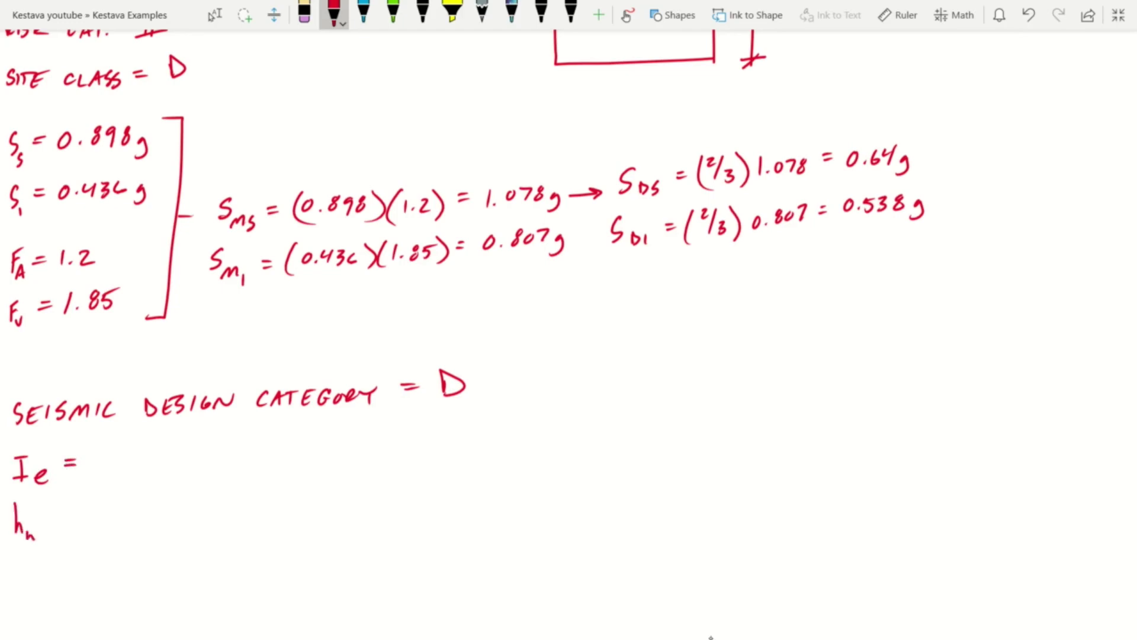
mouse_move(18, 582)
left_mouse_down()
mouse_move(36, 562)
mouse_move(74, 559)
left_mouse_up()
left_click_drag(65, 567, 74, 567)
left_click_drag(56, 509, 67, 514)
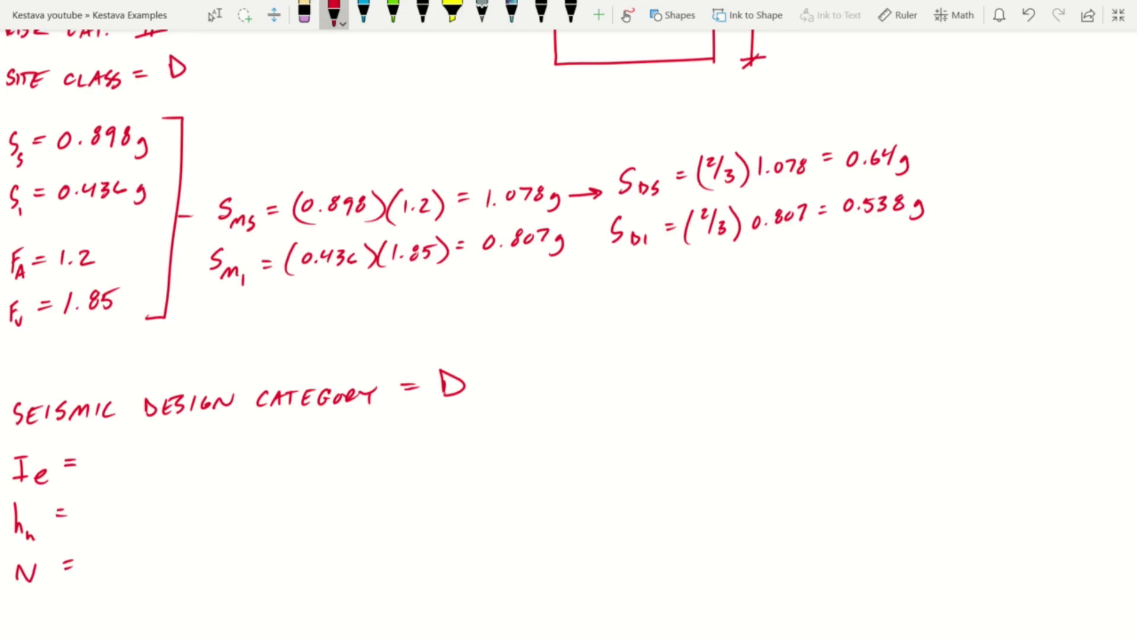
Draw a red dimension labelled "hn" on the building sketch, from the base to a dotted line at roof mid-height
left_click(215, 15)
scroll(568, 320, "up", 5)
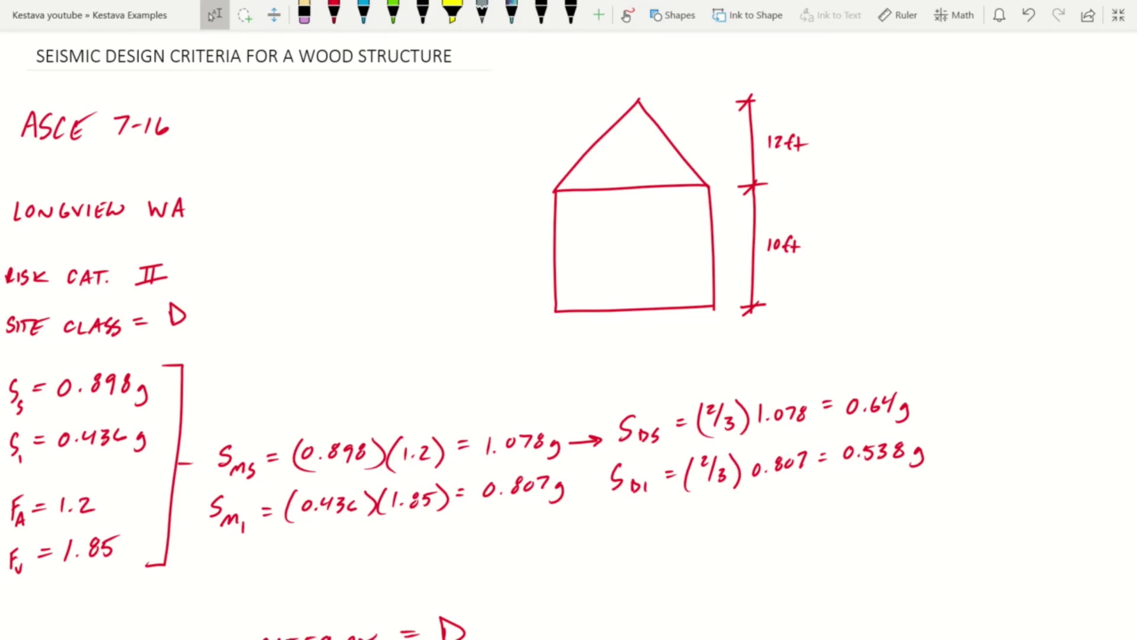
left_click(334, 12)
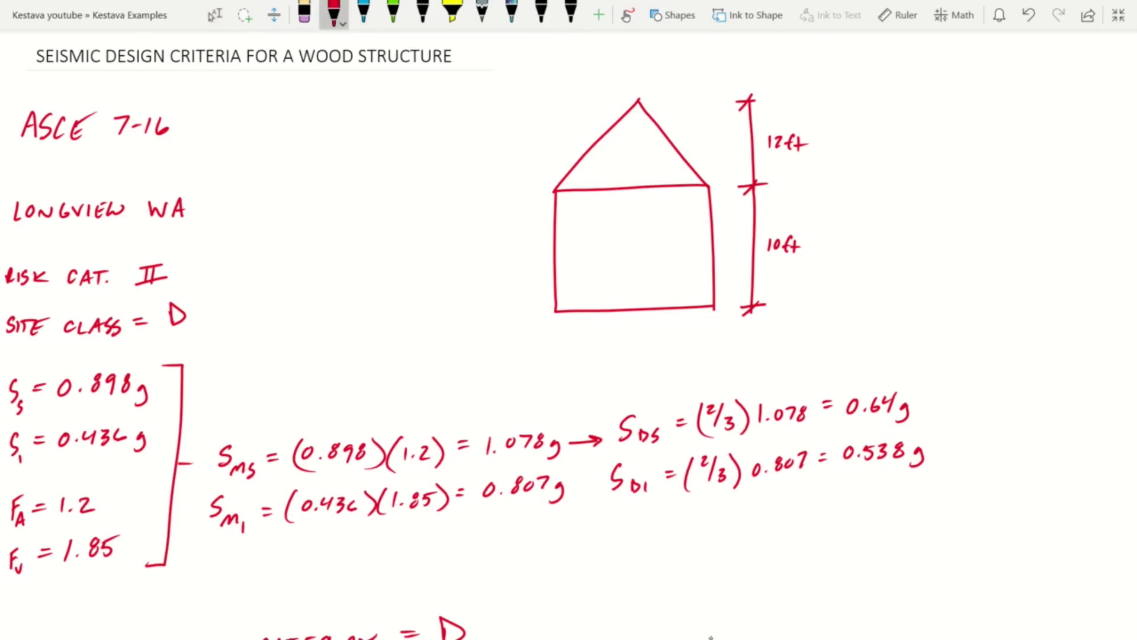
left_click_drag(667, 136, 723, 135)
mouse_move(724, 135)
left_mouse_down()
mouse_move(724, 308)
mouse_move(734, 306)
mouse_move(728, 131)
left_mouse_up()
left_click_drag(729, 216, 743, 252)
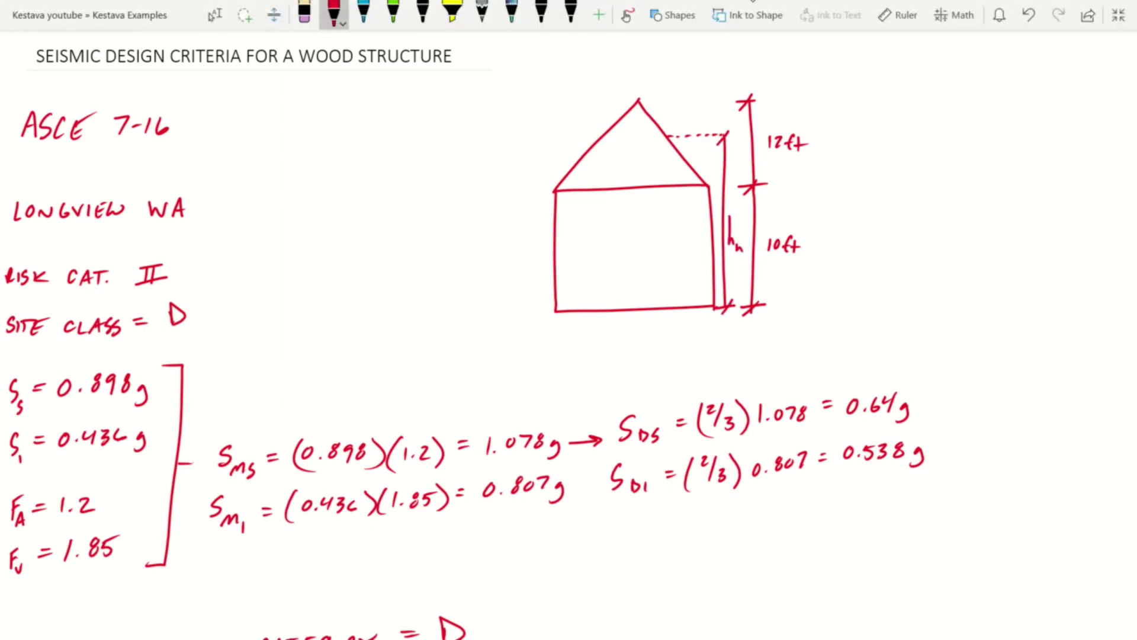
Split the roof height into two equal vertical dimensions on the building sketch and label each half "EQ."
mouse_move(637, 103)
left_mouse_down()
mouse_move(638, 142)
mouse_move(656, 139)
mouse_move(637, 188)
left_mouse_up()
mouse_move(631, 148)
left_mouse_down()
mouse_move(639, 104)
mouse_move(634, 127)
left_mouse_up()
mouse_move(602, 66)
left_mouse_down()
mouse_move(607, 84)
mouse_move(608, 70)
left_mouse_up()
left_click_drag(616, 64, 615, 64)
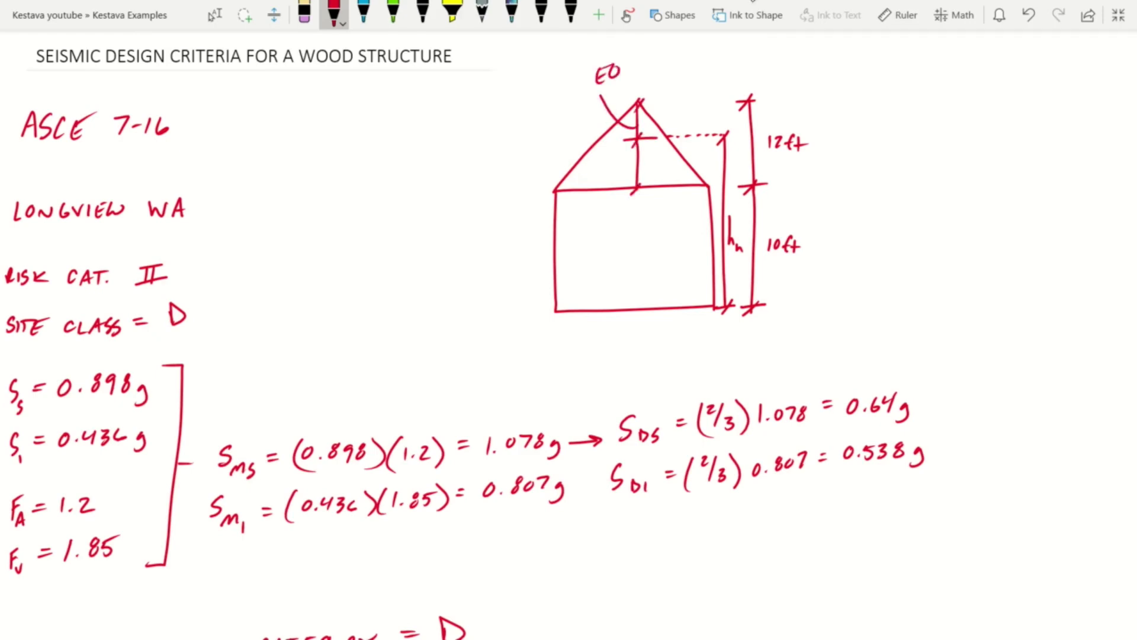
mouse_move(634, 164)
left_mouse_down()
mouse_move(603, 237)
mouse_move(610, 227)
left_mouse_up()
left_click_drag(615, 220, 626, 232)
left_click(633, 230)
Handwrite "/2 = 6ft" after the 12ft roof height dimension
mouse_move(824, 128)
left_mouse_down()
mouse_move(815, 156)
mouse_move(862, 132)
left_mouse_up()
left_click_drag(850, 141, 901, 134)
left_click_drag(906, 127, 904, 144)
left_click_drag(899, 136, 916, 134)
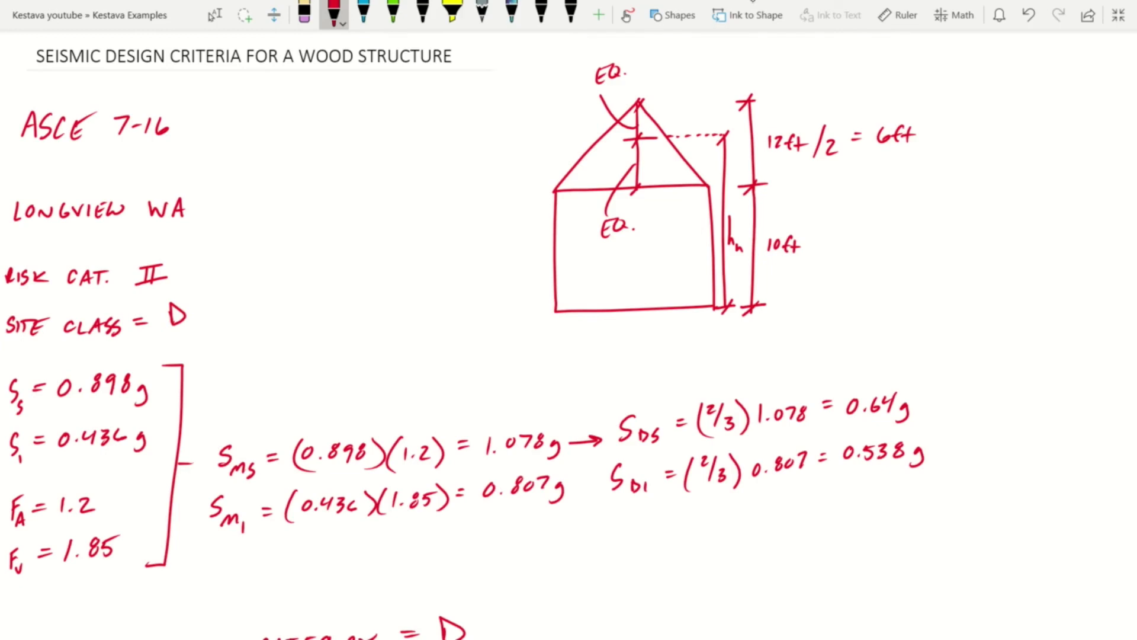
Handwrite the structural height calculation "hn = 10ft + 6ft = 16ft" beside the building sketch
left_click_drag(880, 208, 878, 248)
left_click_drag(878, 242, 894, 257)
left_click_drag(902, 231, 923, 240)
left_click_drag(938, 229, 936, 234)
mouse_move(955, 222)
left_mouse_down()
mouse_move(948, 243)
mouse_move(953, 233)
left_mouse_up()
mouse_move(961, 223)
left_mouse_down()
mouse_move(958, 242)
mouse_move(965, 232)
left_mouse_up()
left_click_drag(977, 224, 984, 231)
mouse_move(997, 222)
left_mouse_down()
mouse_move(989, 236)
mouse_move(1011, 228)
left_mouse_up()
left_click_drag(1016, 221, 1015, 237)
left_click_drag(1008, 230, 1038, 227)
mouse_move(1047, 218)
left_mouse_down()
mouse_move(1044, 234)
mouse_move(1068, 235)
left_mouse_up()
left_click_drag(1063, 229, 1073, 228)
mouse_move(1080, 219)
left_mouse_down()
mouse_move(1078, 235)
mouse_move(1085, 226)
left_mouse_up()
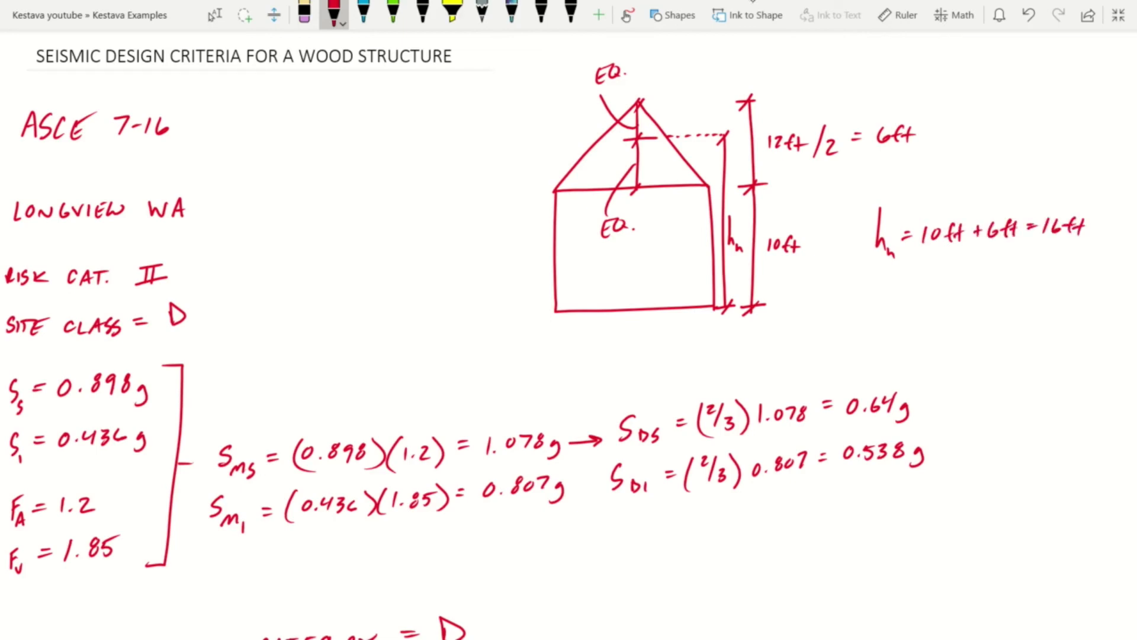
Fill in "16ft" for hn and "1" for N in the list below the seismic design category
scroll(568, 320, "down", 7)
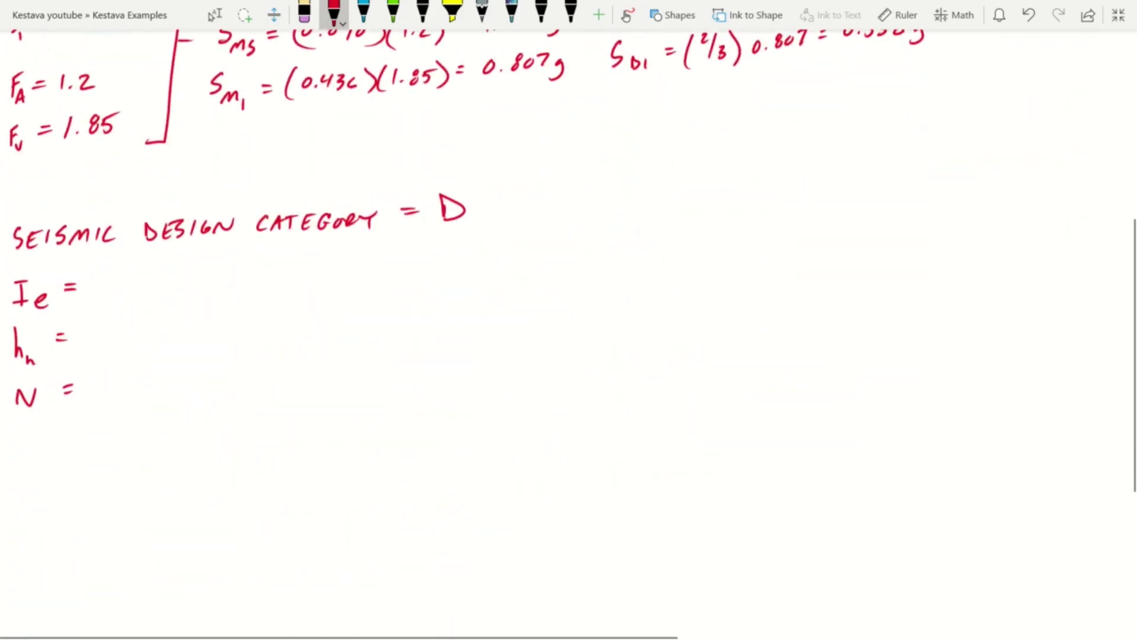
left_click_drag(91, 329, 88, 347)
left_click_drag(107, 328, 101, 345)
left_click_drag(123, 326, 116, 347)
left_click_drag(110, 338, 127, 337)
left_click_drag(140, 329, 136, 347)
left_click_drag(130, 338, 149, 337)
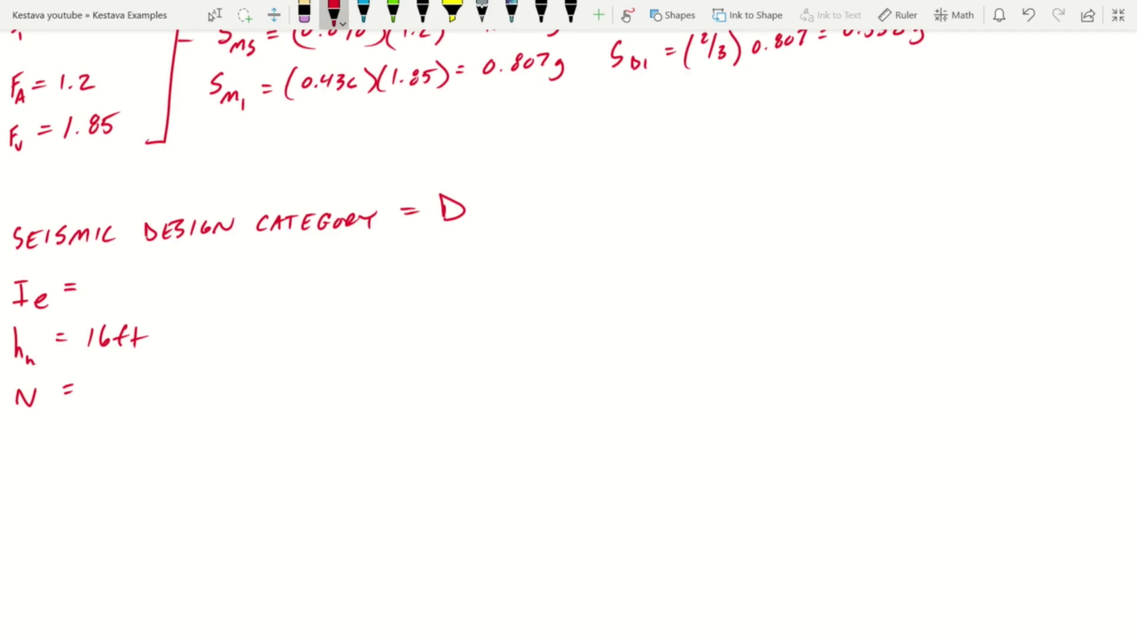
left_click_drag(102, 373, 102, 397)
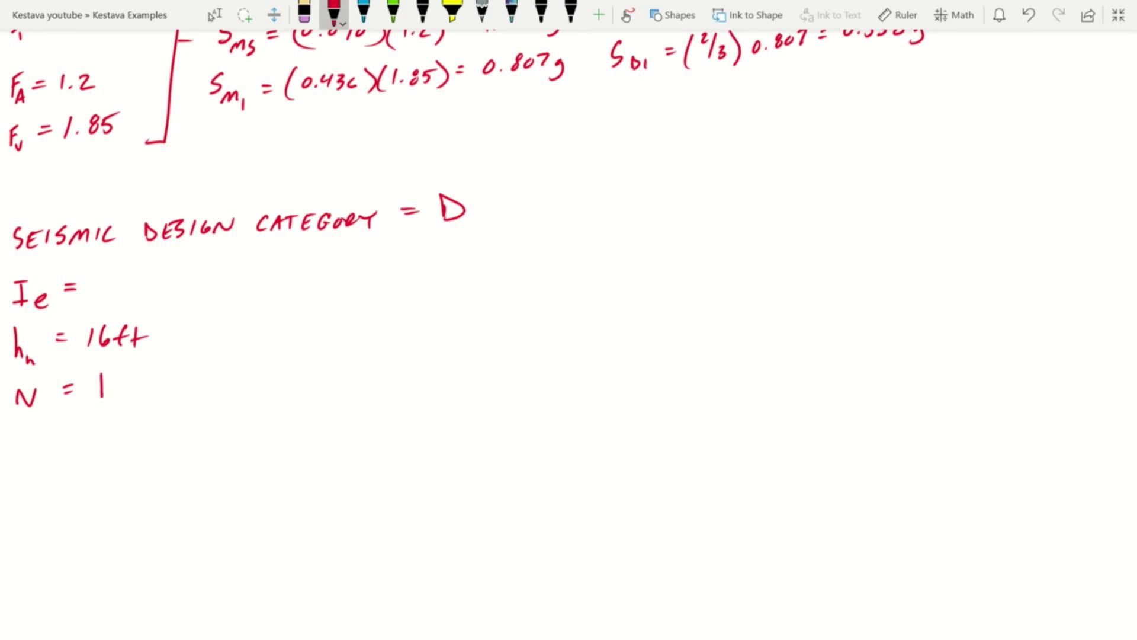